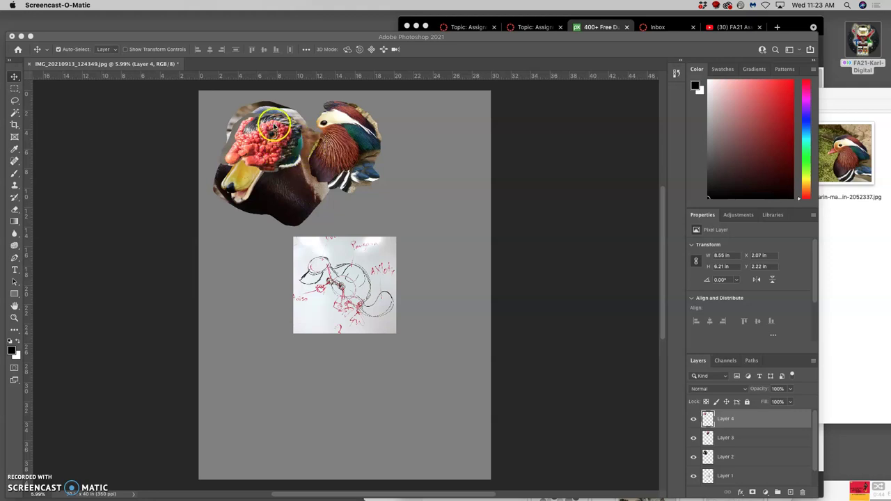
# - Stretch the red duck head on Layer 4 taller, lower it slightly, then bring up the Head Parts folder
pyautogui.click(274, 142)
pyautogui.press('super+t')
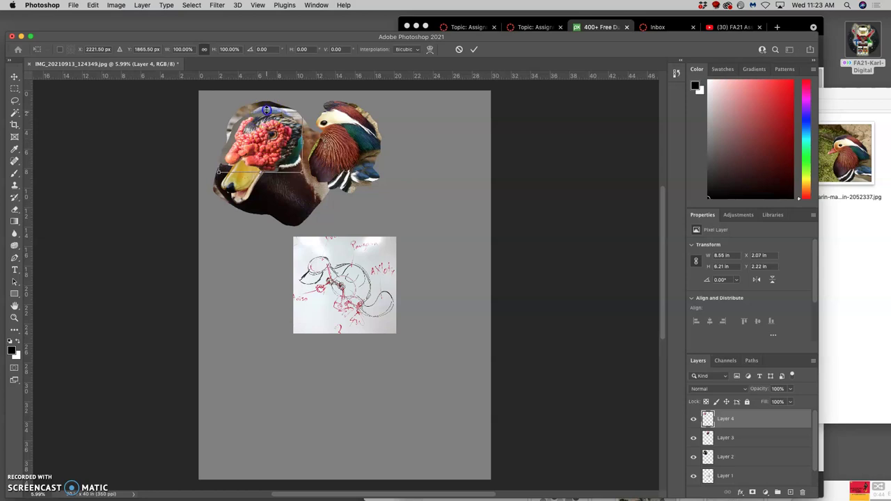
pyautogui.moveTo(266, 109); pyautogui.dragTo(266, 103)
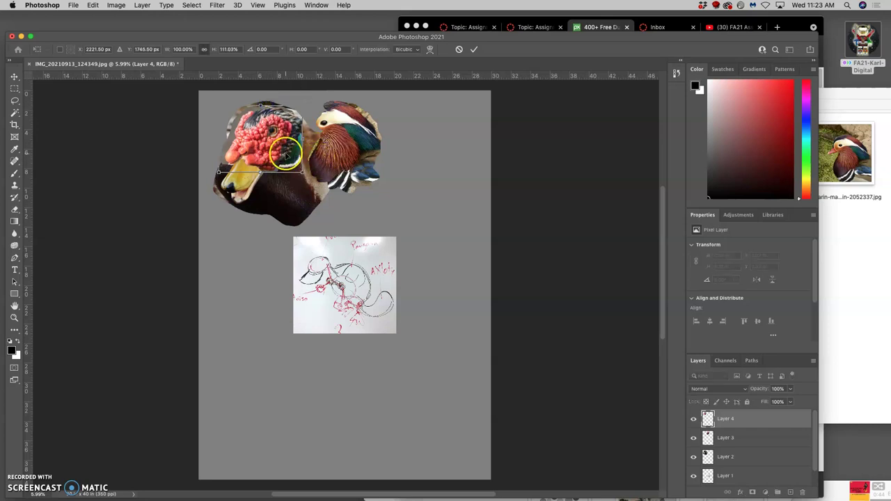
pyautogui.moveTo(284, 155); pyautogui.dragTo(283, 154)
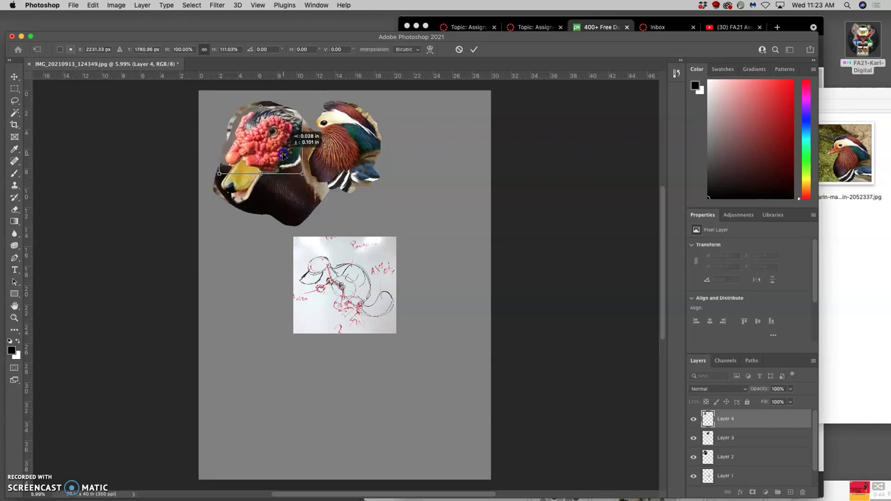
pyautogui.press('Return')
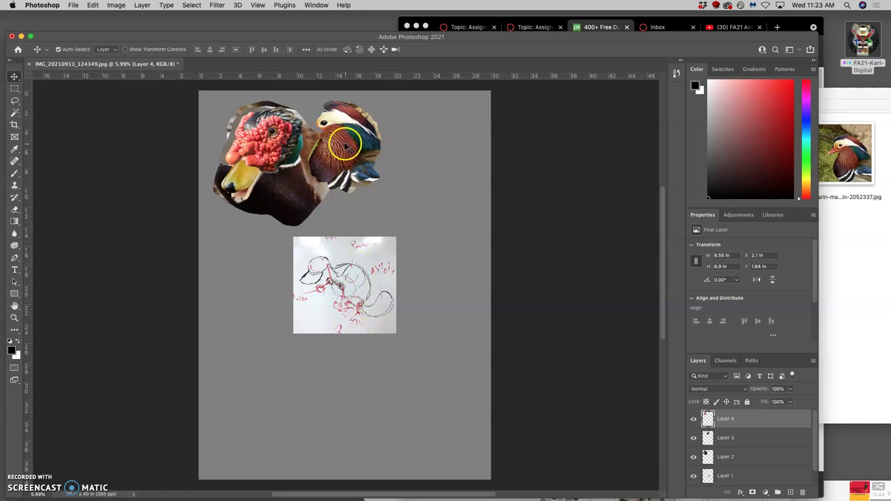
pyautogui.click(871, 219)
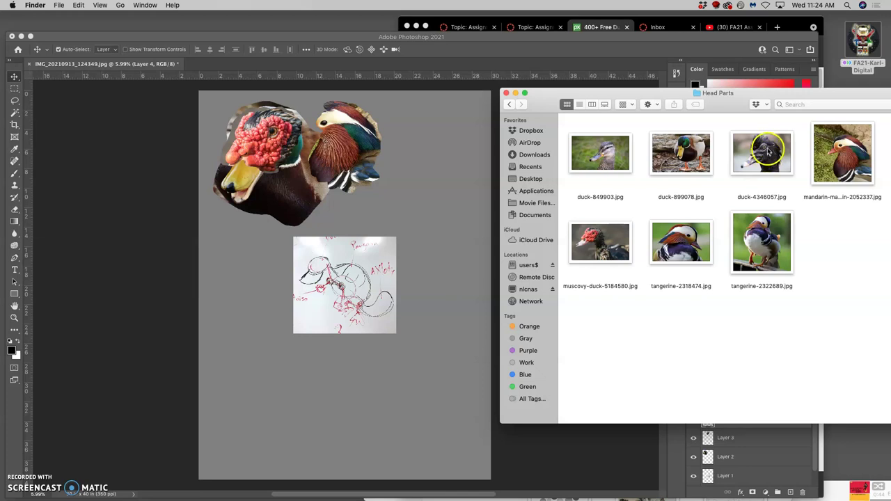
# - Place duck-4346057.jpg onto the collage canvas and switch to the Lasso tool
pyautogui.moveTo(753, 171); pyautogui.dragTo(369, 199)
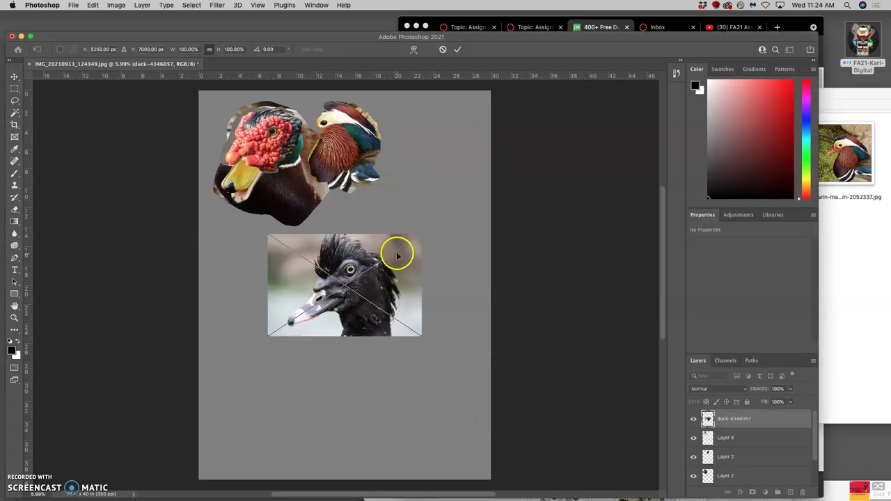
pyautogui.press('Return')
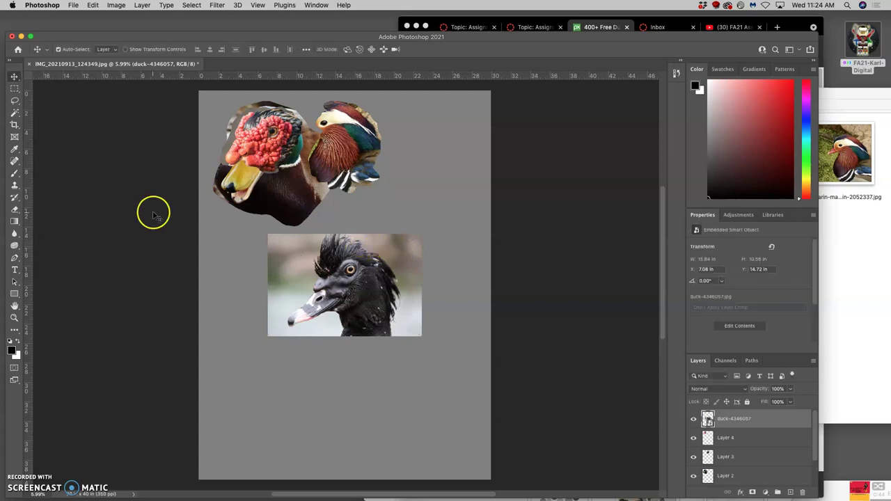
pyautogui.click(14, 100)
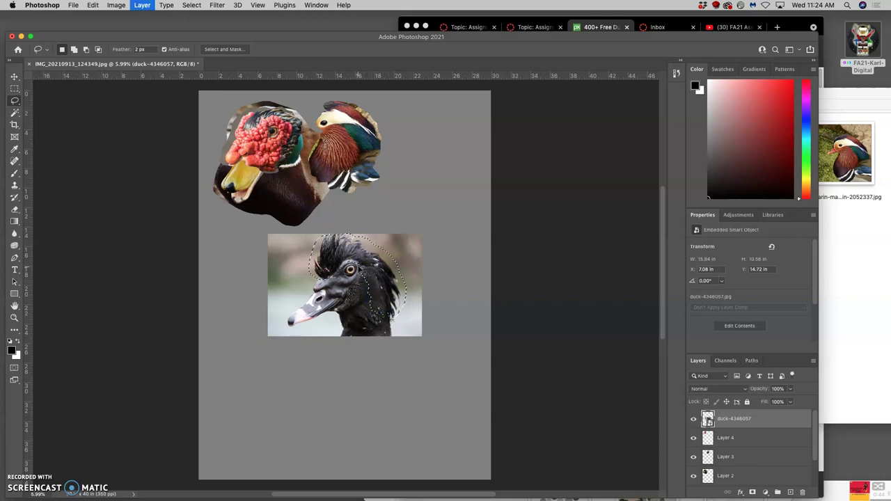
# - Copy the lassoed crest to Layer 5, then duplicate the duck photo layer and toggle its visibility
pyautogui.press('super+j')
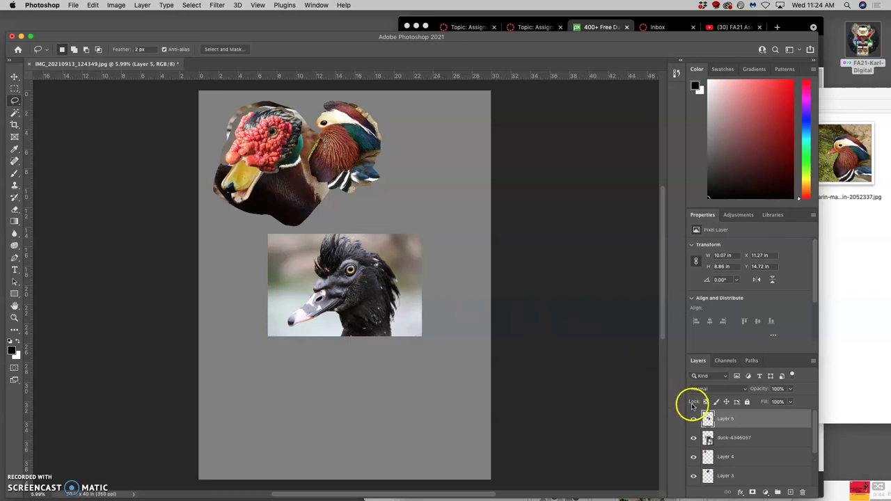
pyautogui.click(735, 438)
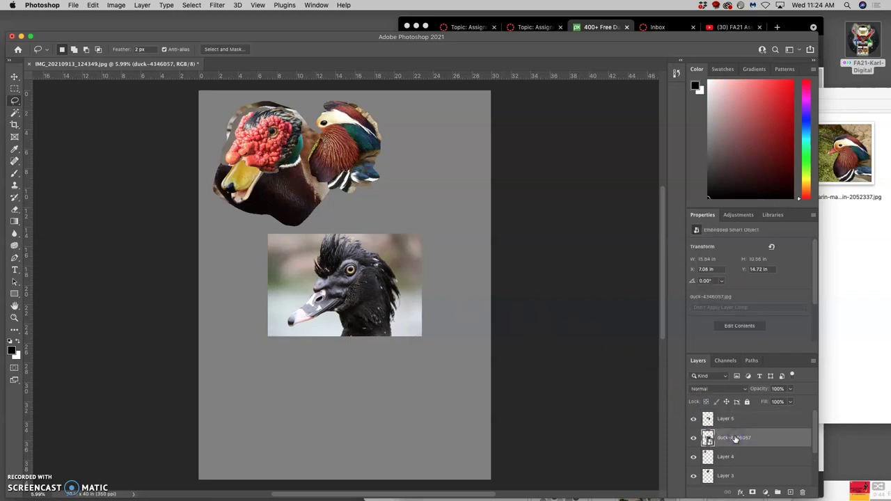
pyautogui.press('super+j')
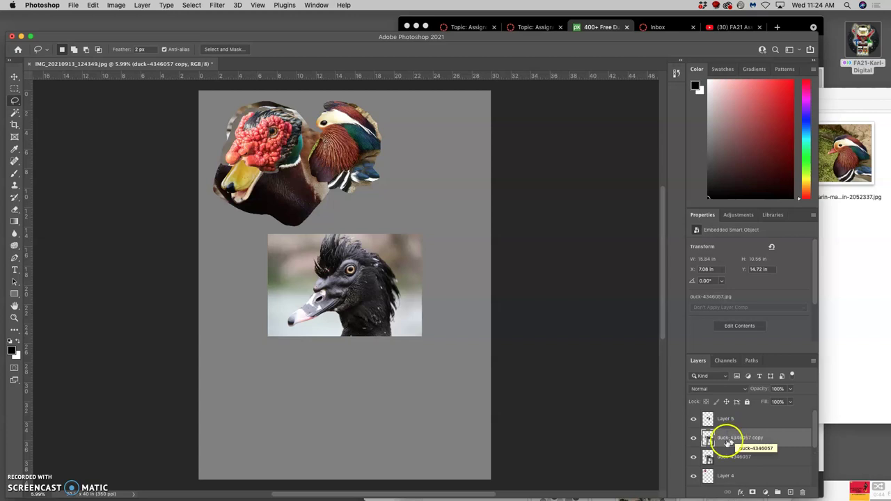
pyautogui.click(694, 457)
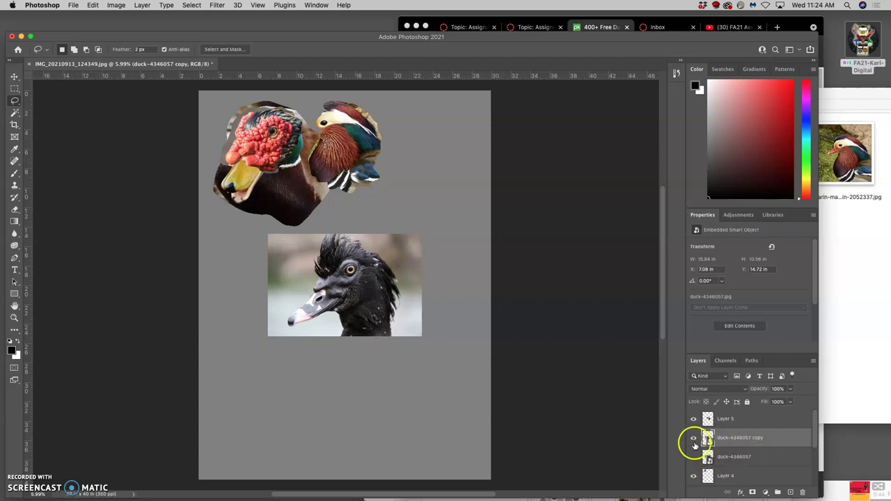
pyautogui.click(694, 440)
pyautogui.click(732, 456)
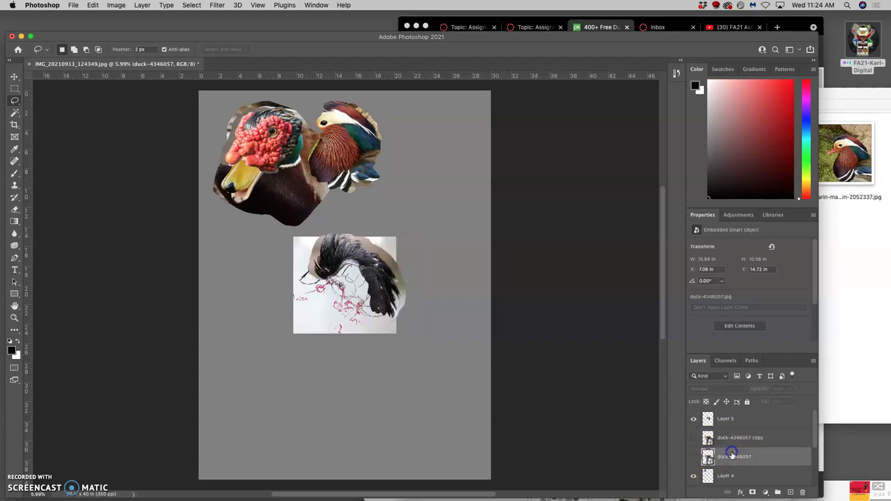
pyautogui.click(694, 458)
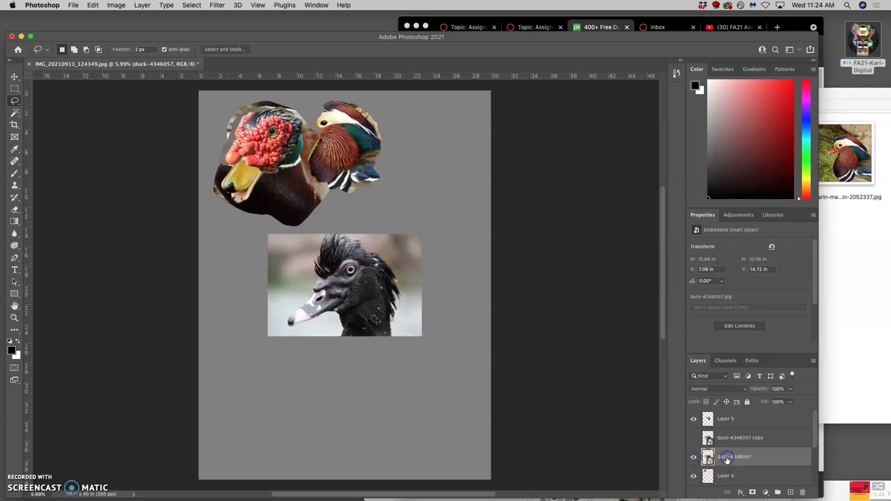
# - Delete both duck-4346057 layers and move the crest onto the red duck head
pyautogui.moveTo(723, 454)
pyautogui.mouseDown()
pyautogui.moveTo(698, 444)
pyautogui.moveTo(691, 424)
pyautogui.mouseUp()
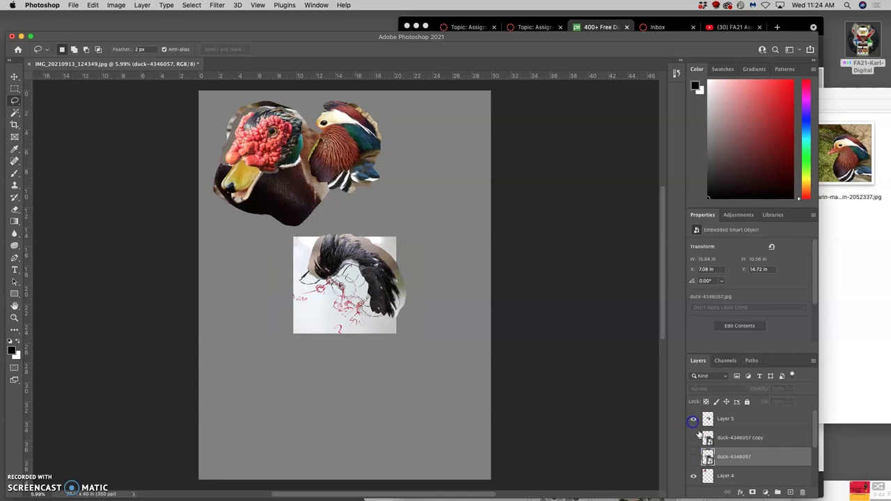
pyautogui.click(732, 440)
pyautogui.press('Delete')
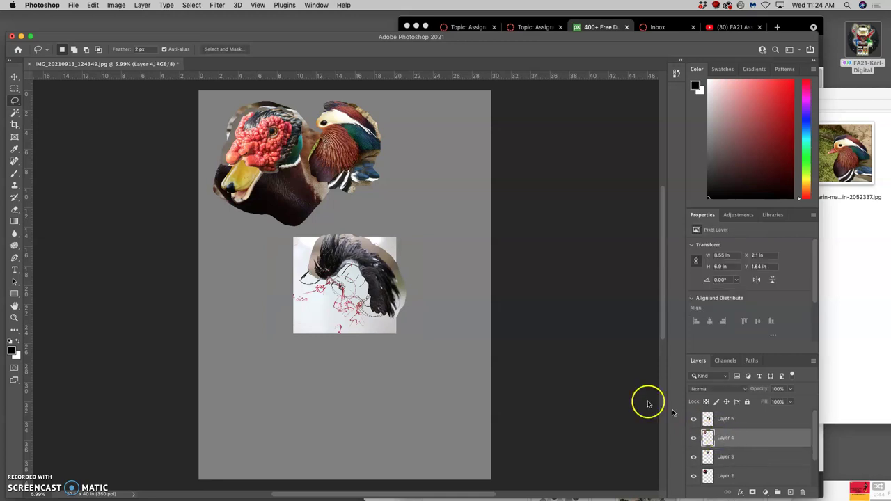
pyautogui.click(14, 75)
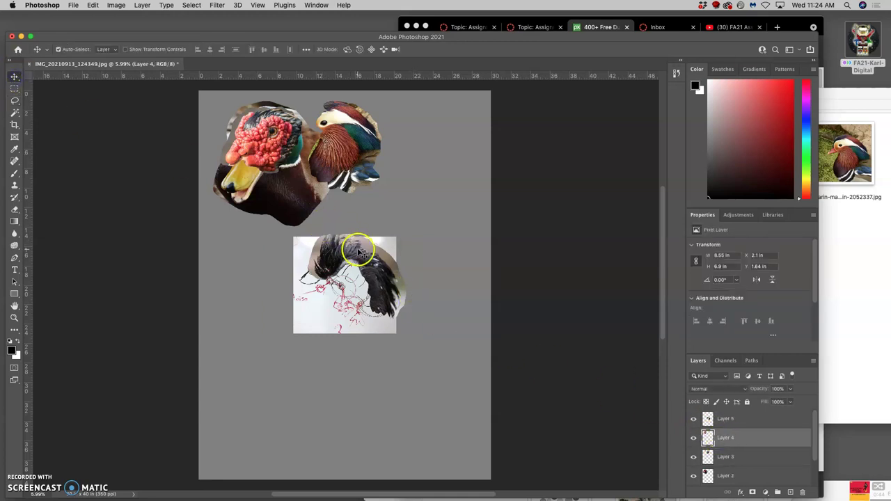
pyautogui.moveTo(358, 249)
pyautogui.mouseDown()
pyautogui.moveTo(340, 189)
pyautogui.moveTo(276, 109)
pyautogui.moveTo(281, 100)
pyautogui.mouseUp()
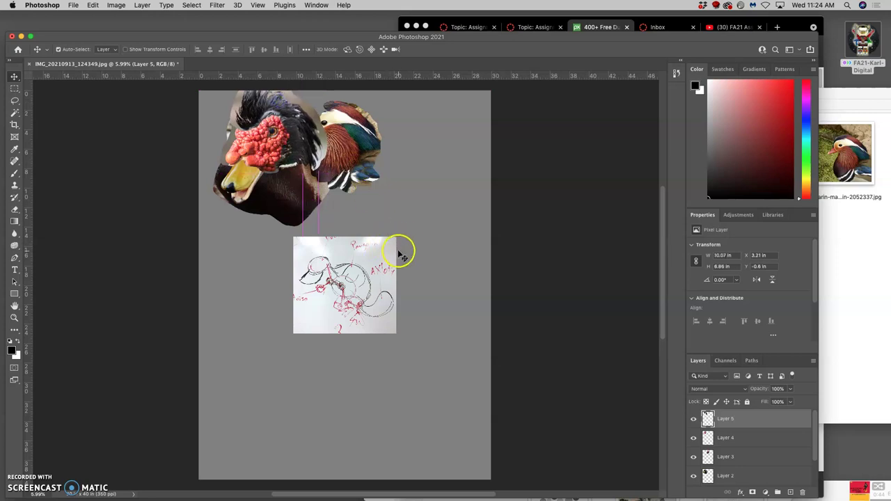
# - Select Layers 2 through 5 and make the Layers panel taller to show them all
pyautogui.scroll(-1, 753, 425)
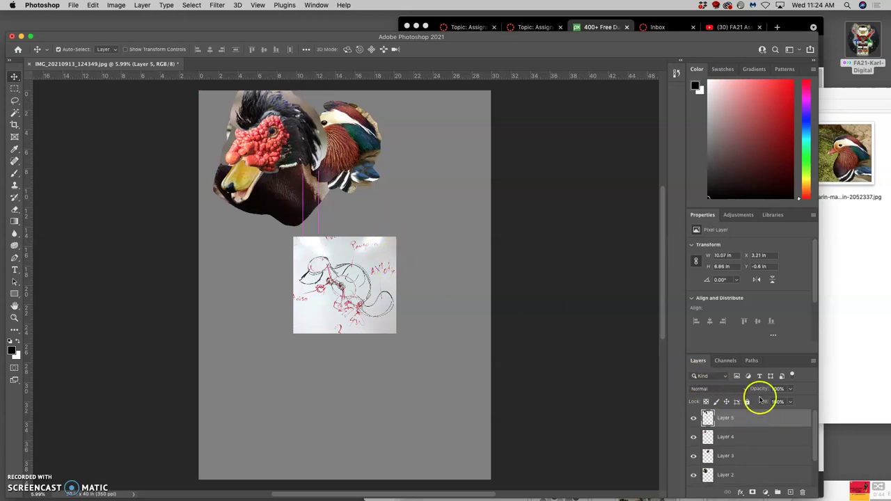
pyautogui.scroll(-2, 756, 449)
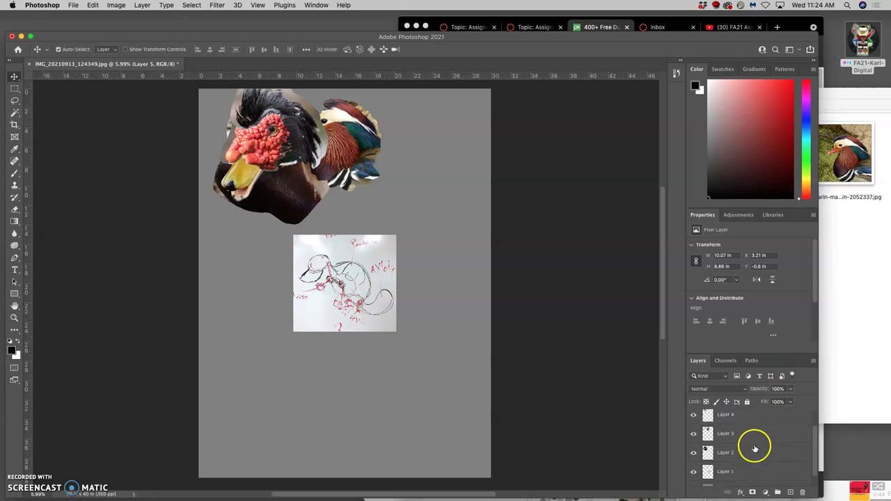
pyautogui.scroll(-1, 756, 449)
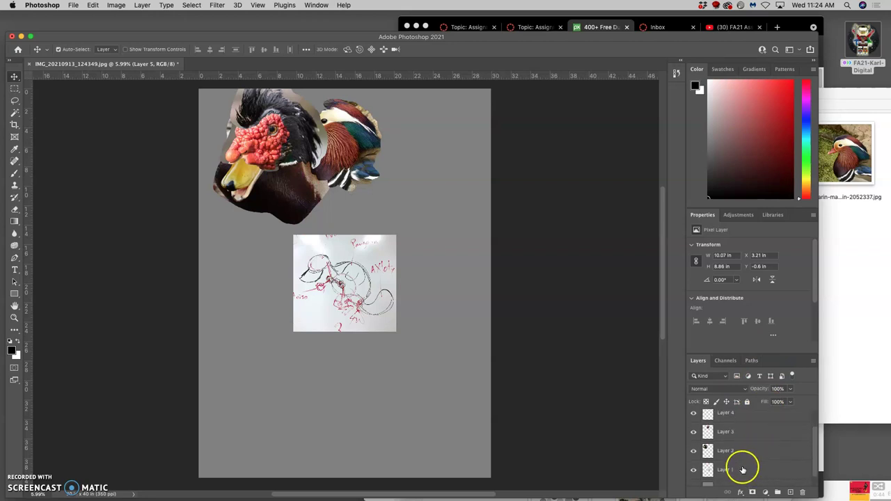
pyautogui.scroll(2, 743, 472)
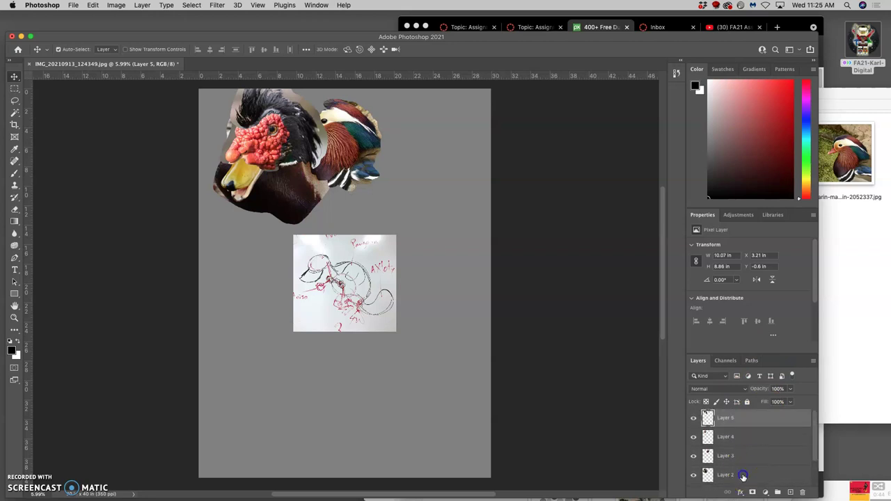
pyautogui.moveTo(743, 477); pyautogui.dragTo(738, 420)
pyautogui.moveTo(770, 354); pyautogui.dragTo(762, 237)
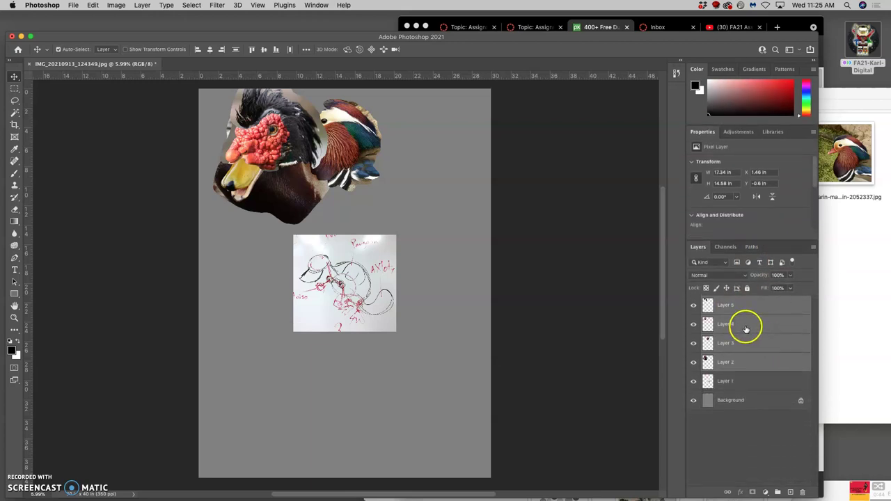
pyautogui.click(842, 259)
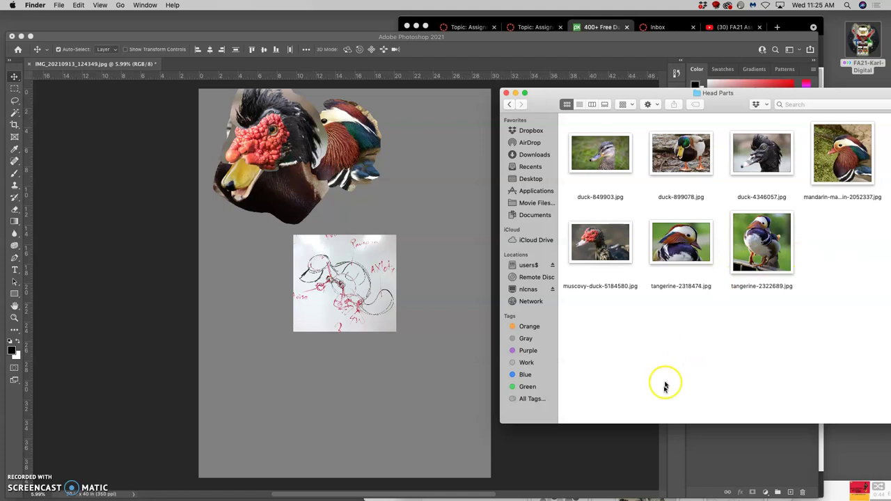
pyautogui.click(629, 474)
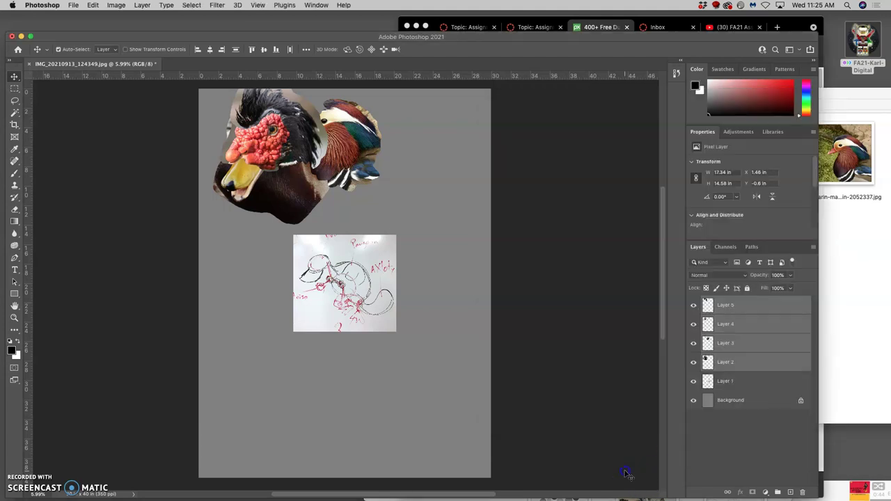
# - Group the selected layers, expand the group, and name it Head
pyautogui.click(778, 493)
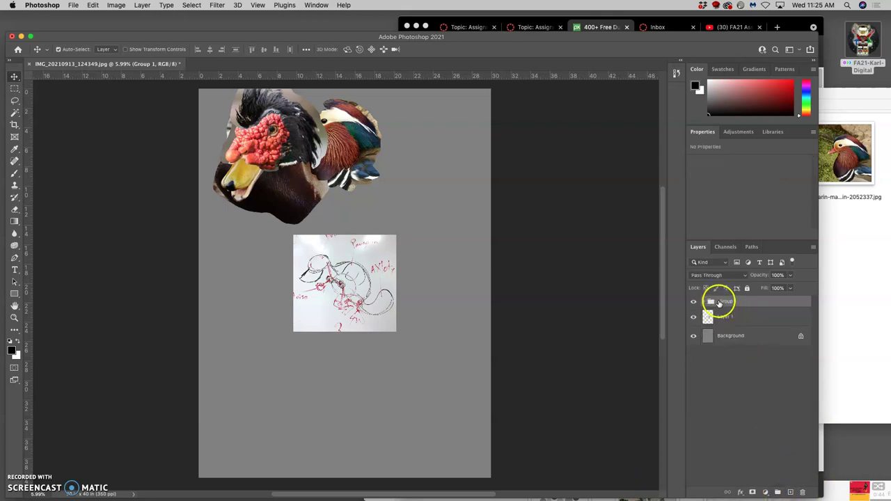
pyautogui.click(694, 301)
pyautogui.click(695, 301)
pyautogui.click(704, 303)
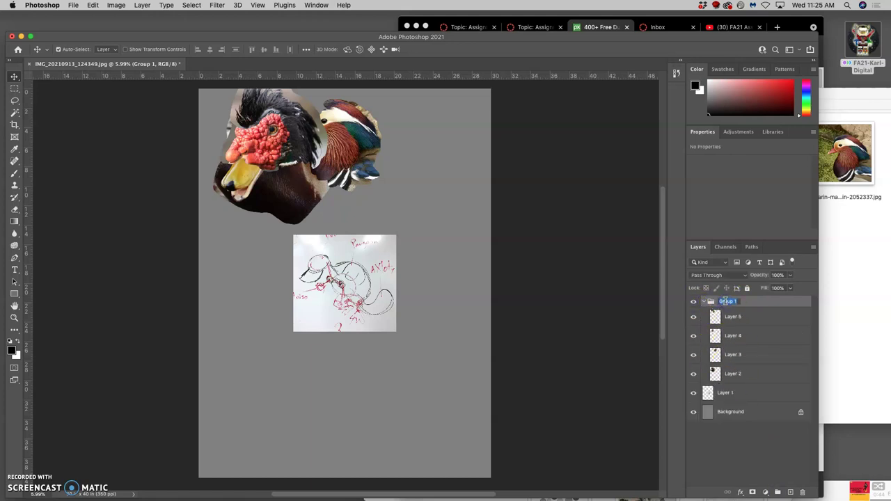
pyautogui.click(752, 304)
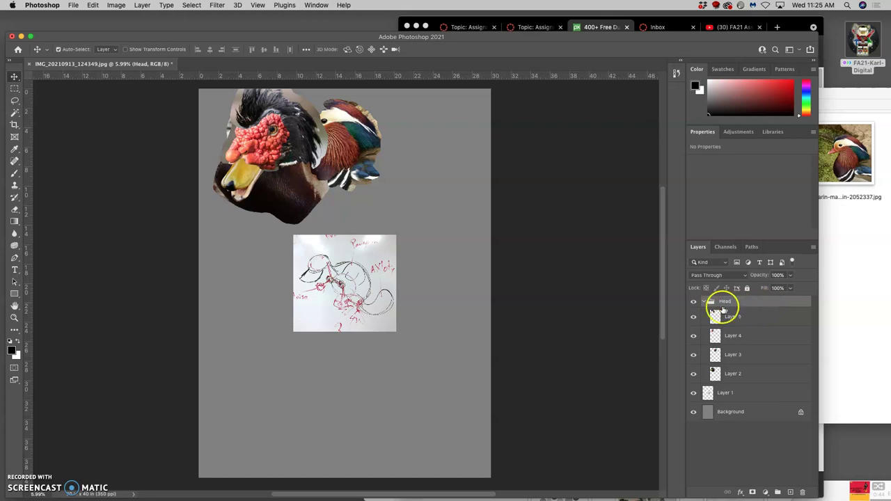
pyautogui.click(275, 147)
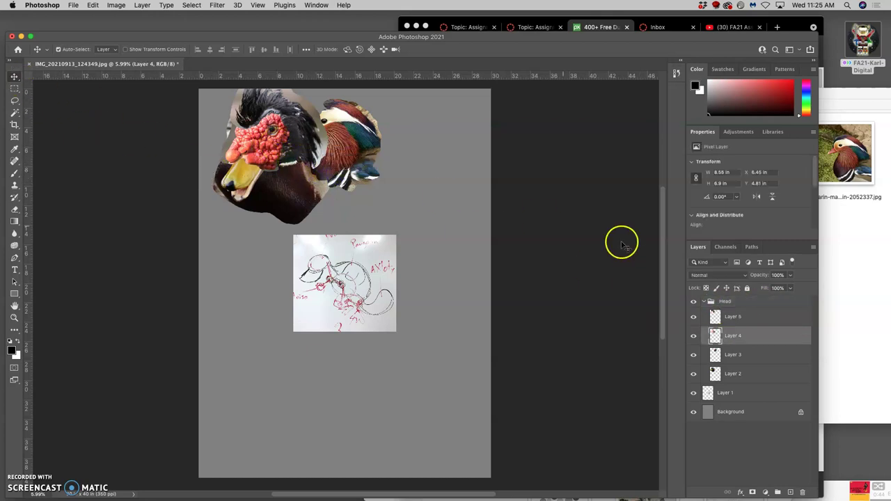
pyautogui.click(737, 303)
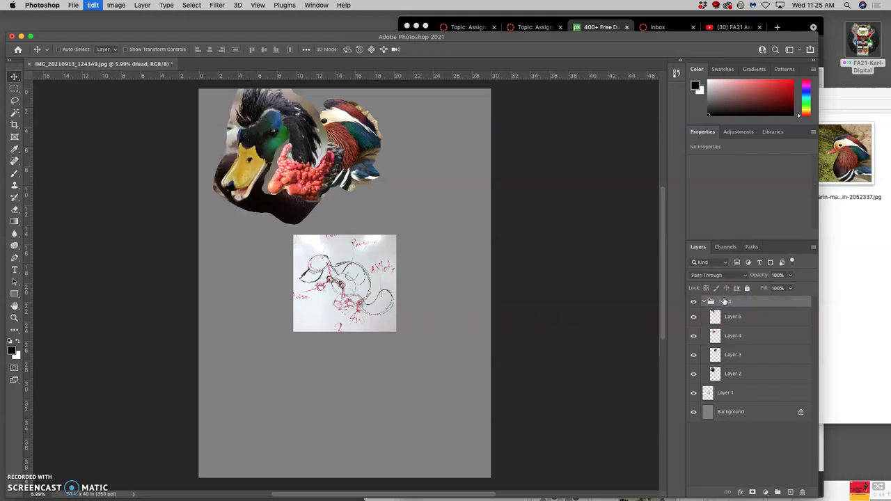
pyautogui.click(724, 301)
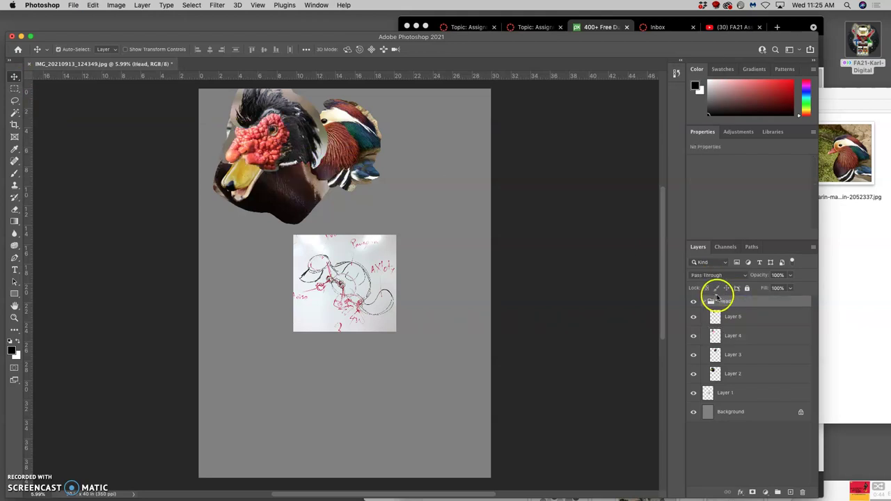
# - Turn off layer auto-select, move the Head group down, and check Layers 5 and 4 by toggling them
pyautogui.click(58, 50)
pyautogui.moveTo(292, 141)
pyautogui.mouseDown()
pyautogui.moveTo(341, 179)
pyautogui.moveTo(300, 174)
pyautogui.moveTo(292, 153)
pyautogui.mouseUp()
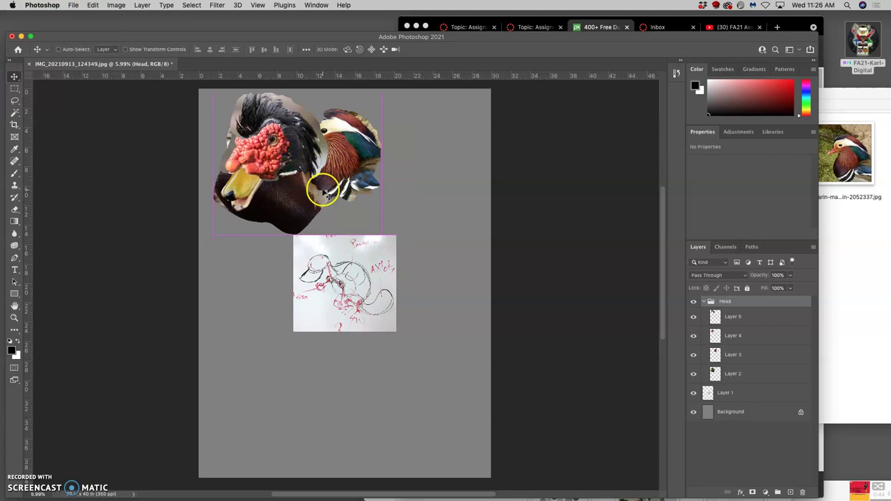
pyautogui.click(694, 317)
pyautogui.click(694, 318)
pyautogui.click(694, 334)
pyautogui.click(694, 334)
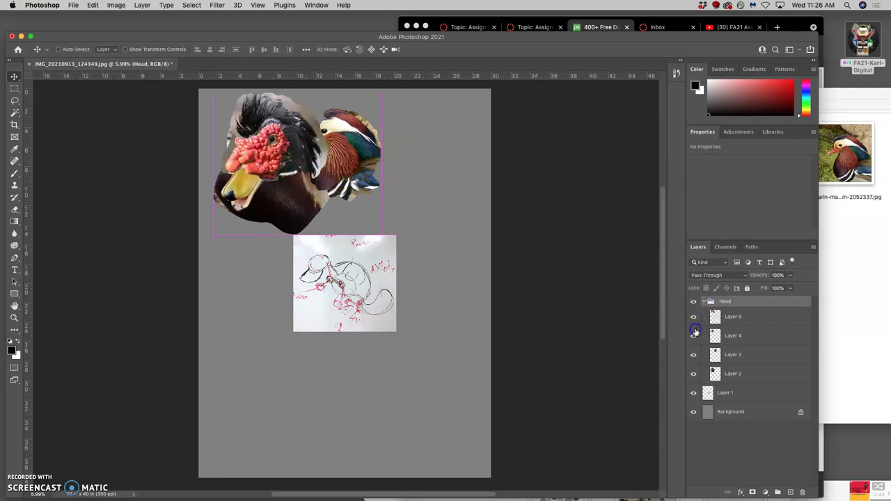
# - Move the mandarin piece onto the head, restack Layers 3 and 4, and shift Layer 5 up-left
pyautogui.click(736, 355)
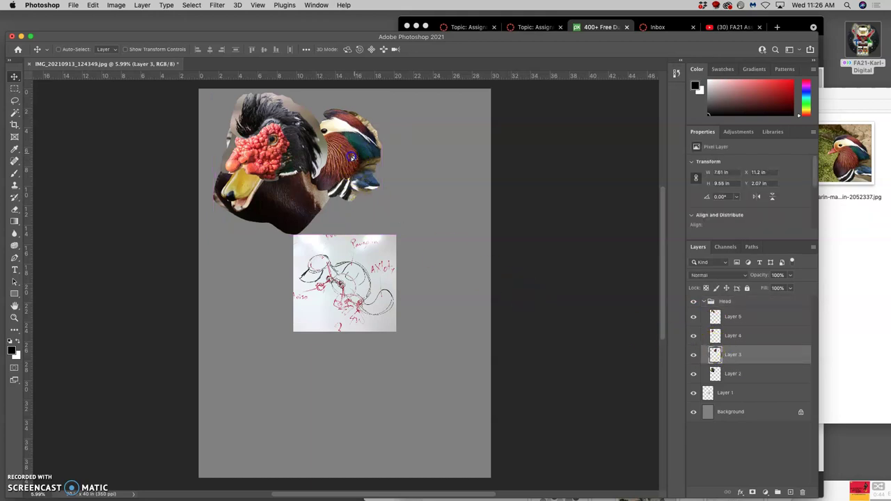
pyautogui.moveTo(351, 157); pyautogui.dragTo(304, 165)
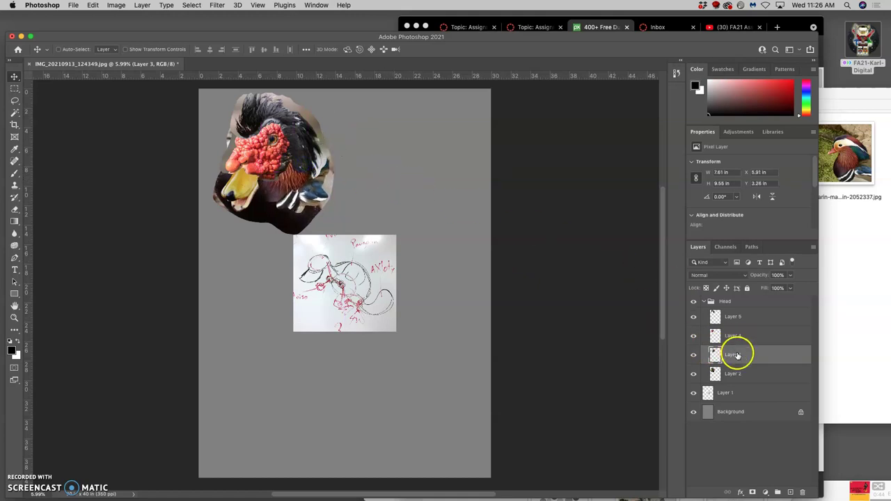
pyautogui.moveTo(737, 355); pyautogui.dragTo(733, 317)
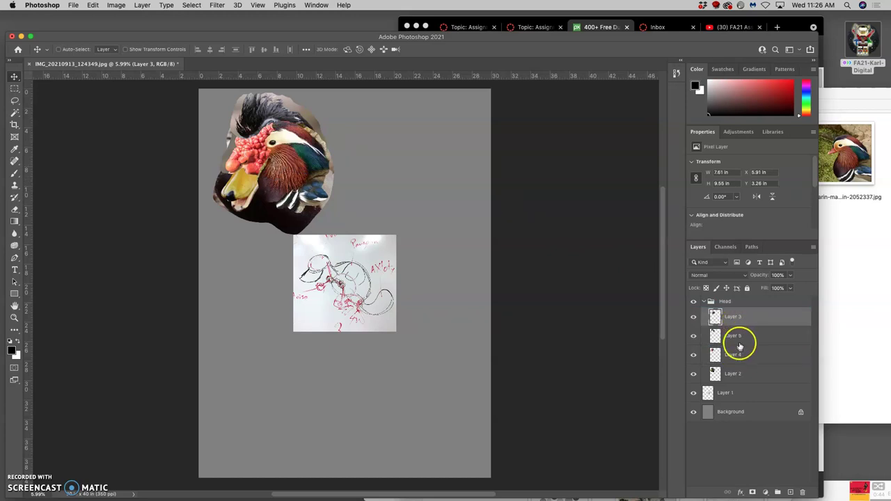
pyautogui.moveTo(737, 355); pyautogui.dragTo(738, 333)
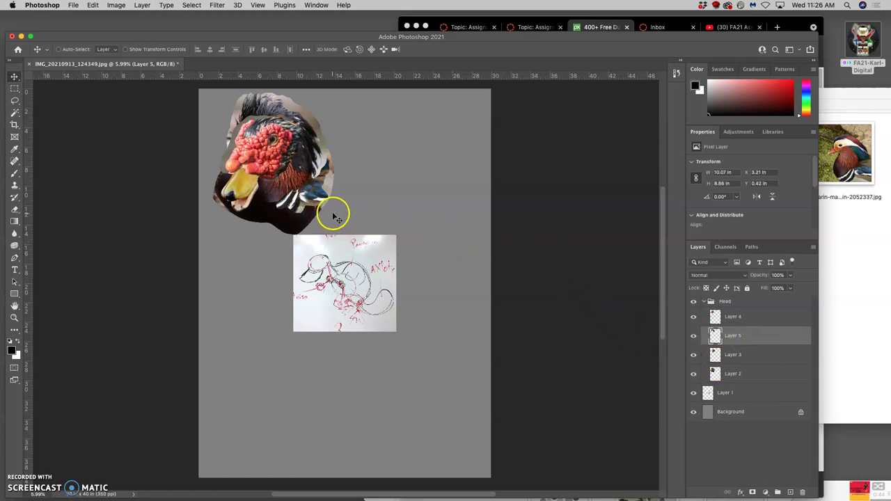
pyautogui.moveTo(338, 205); pyautogui.dragTo(288, 195)
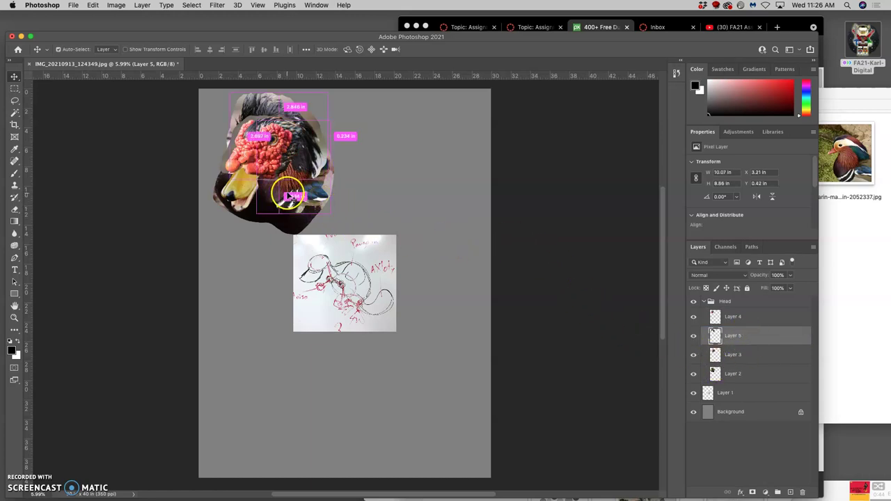
# - Zoom in on the feathers behind the eye and briefly hide Layer 5 to compare
pyautogui.press('super+equal')
pyautogui.scroll(5, 267, 202)
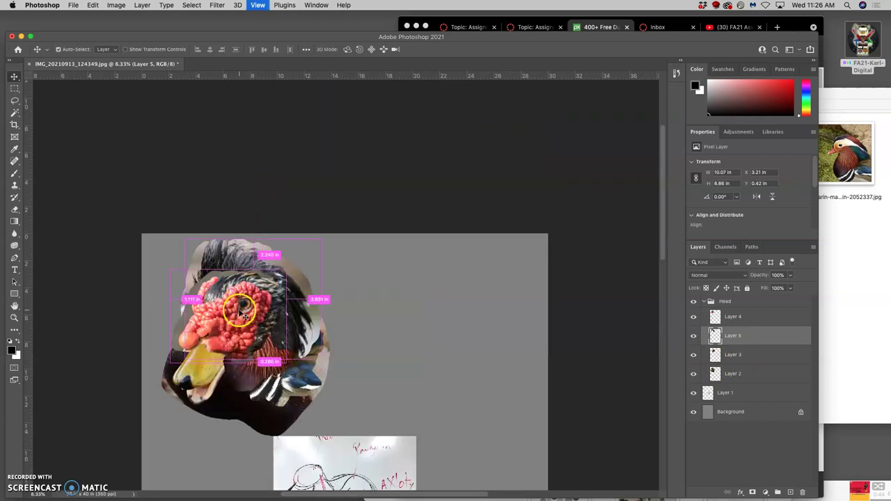
pyautogui.press('super+equal')
pyautogui.press('super+equal')
pyautogui.scroll(-5, 209, 332)
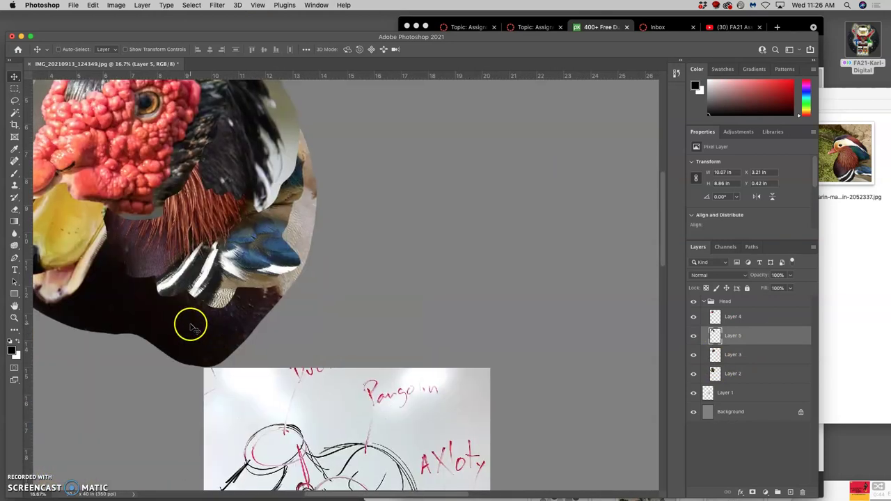
pyautogui.hscroll(-5, 191, 325)
pyautogui.scroll(5, 195, 320)
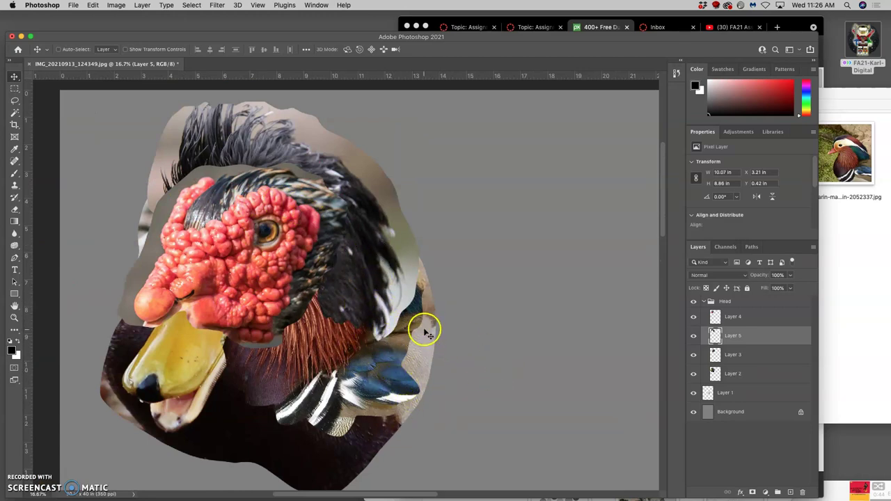
pyautogui.press('super+equal')
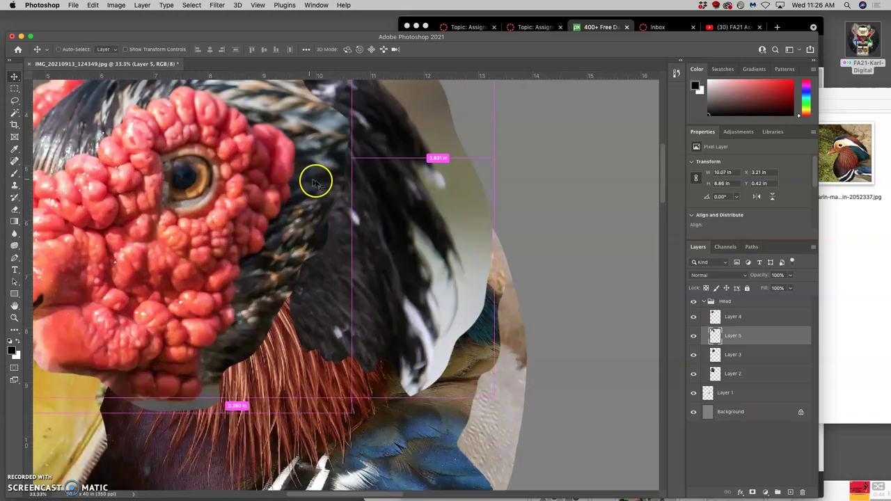
pyautogui.scroll(6, 315, 188)
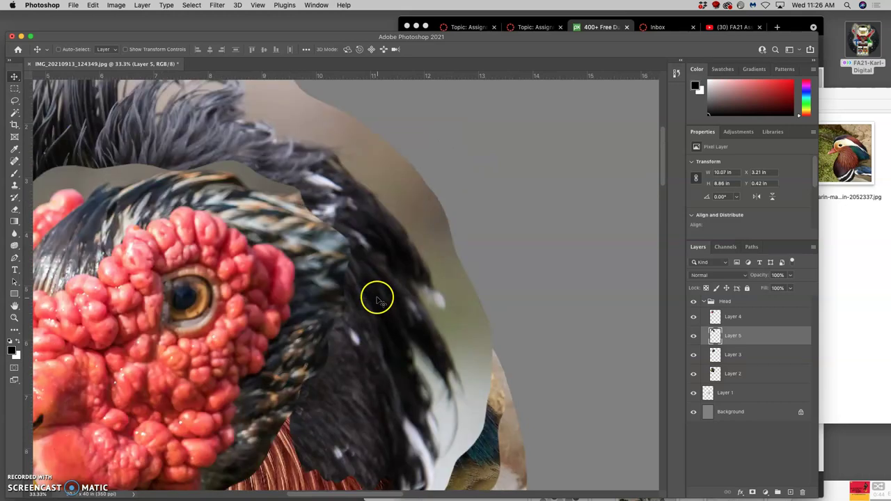
pyautogui.scroll(-2, 376, 300)
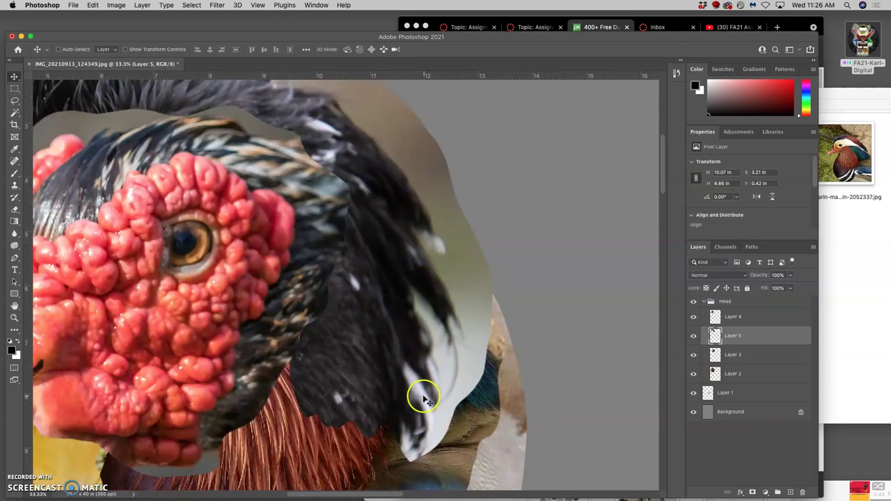
pyautogui.click(694, 336)
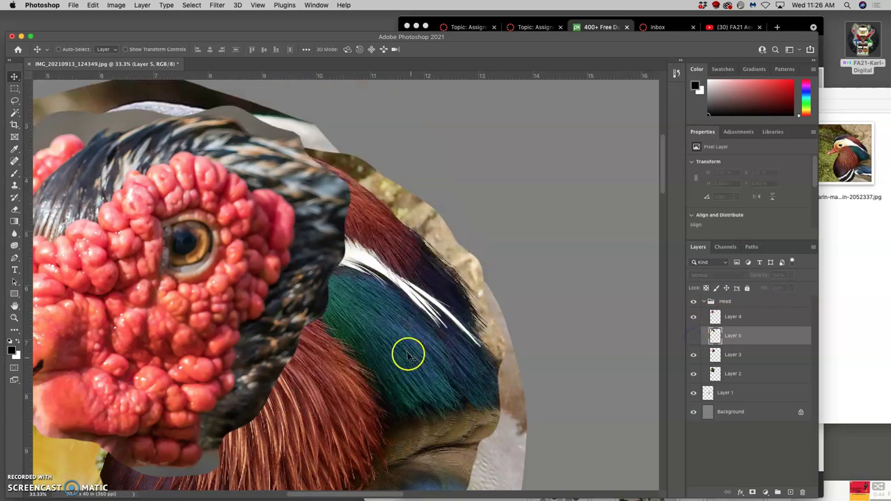
pyautogui.click(694, 337)
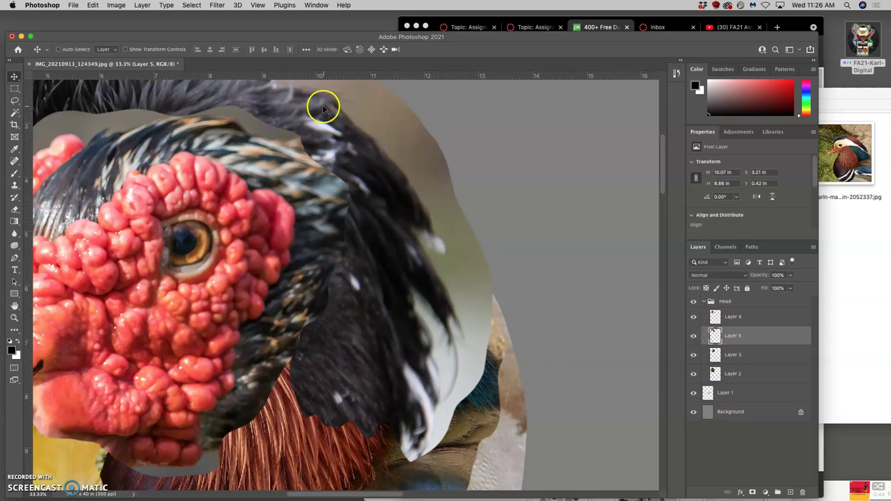
# - Lasso and delete Layer 5's right-side black feathers, then deselect
pyautogui.click(14, 101)
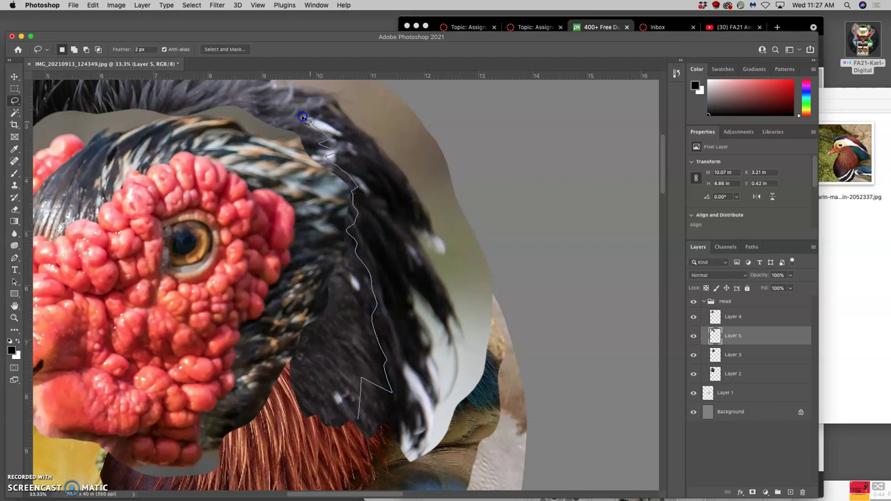
pyautogui.click(541, 316)
pyautogui.moveTo(371, 463); pyautogui.dragTo(373, 465)
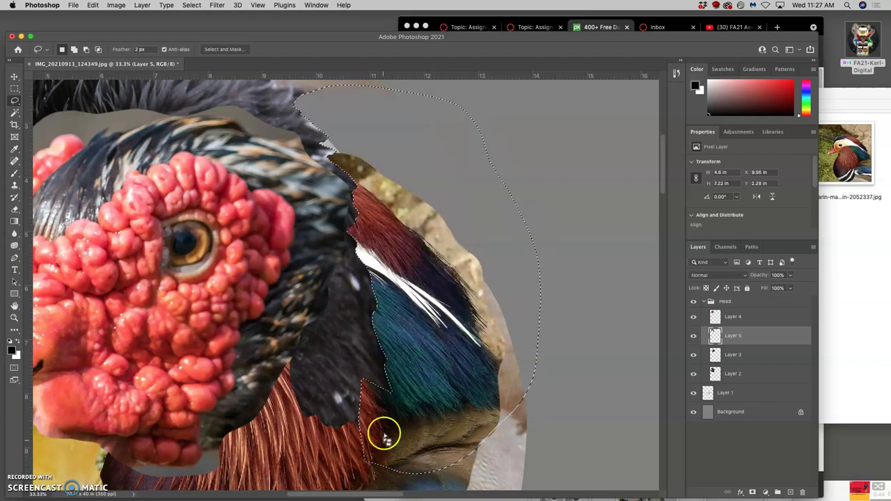
pyautogui.moveTo(384, 434); pyautogui.dragTo(394, 329)
pyautogui.press('super+minus')
pyautogui.press('super+minus')
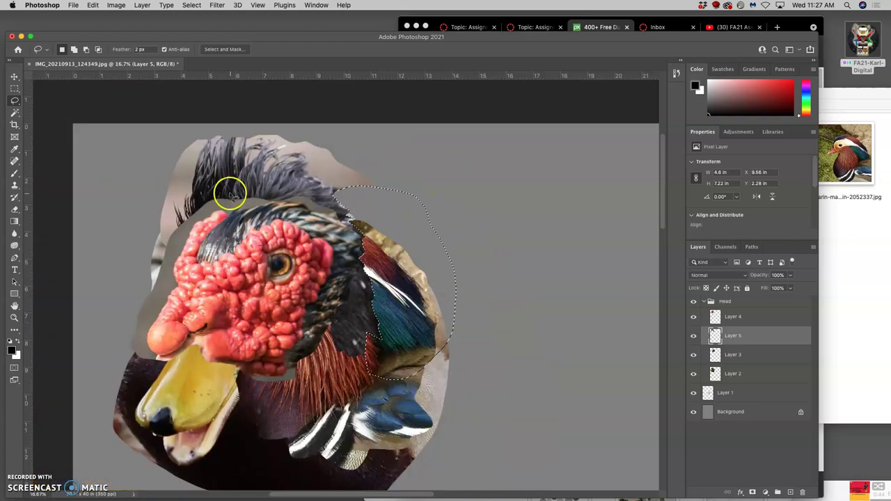
pyautogui.click(222, 197)
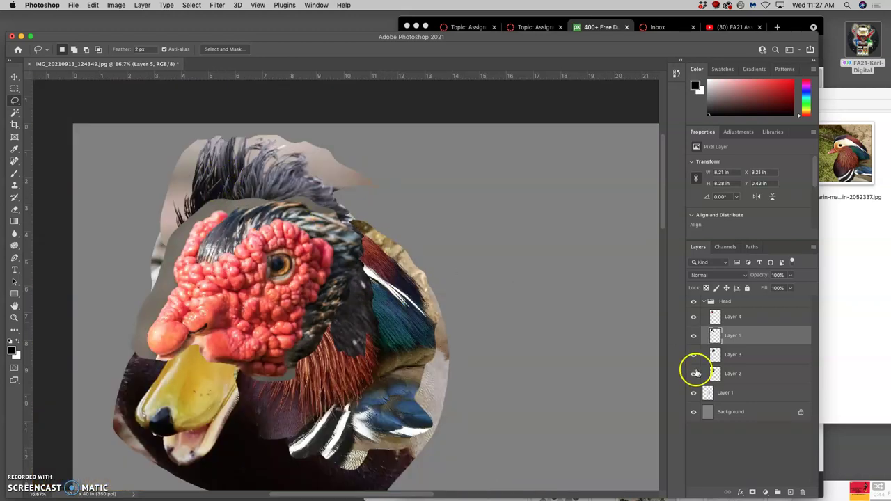
# - Move Layer 5 to the top of the Head group and zoom in on the eye and crest
pyautogui.moveTo(736, 335); pyautogui.dragTo(733, 314)
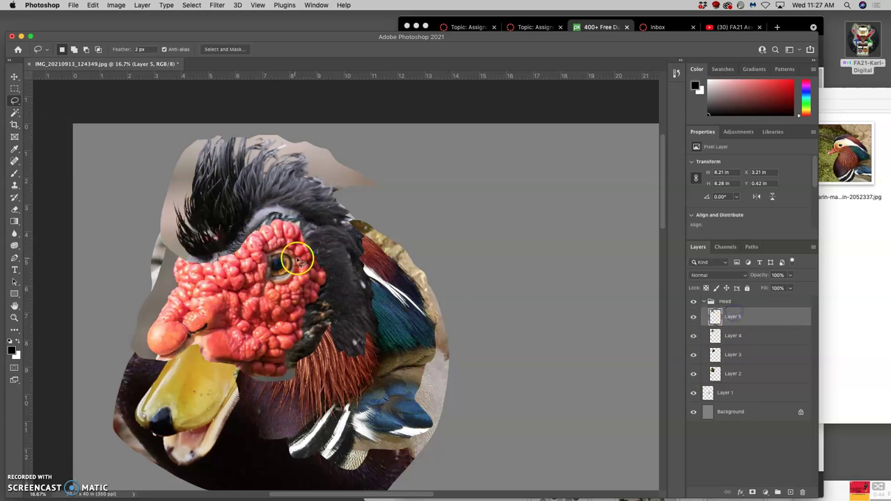
pyautogui.press('super+plus')
pyautogui.press('super+plus')
pyautogui.press('super+plus')
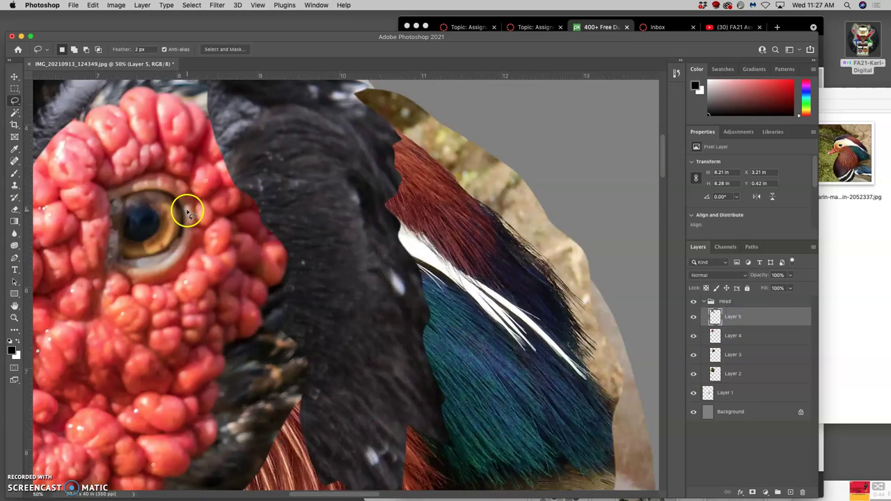
pyautogui.scroll(10, 187, 213)
pyautogui.hscroll(-10, 187, 212)
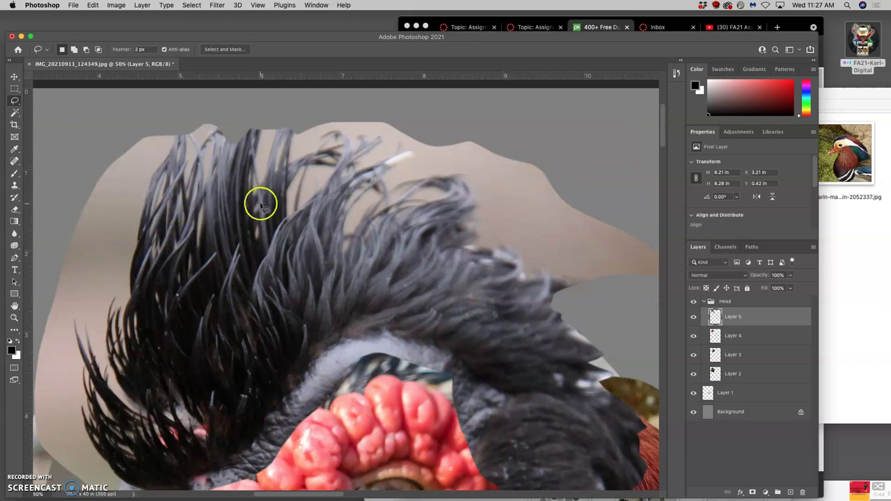
pyautogui.scroll(-5, 302, 239)
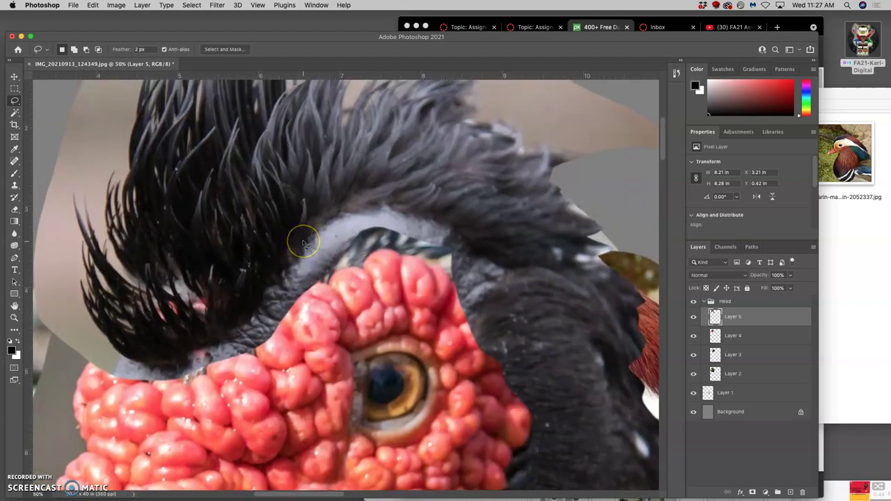
pyautogui.scroll(3, 303, 244)
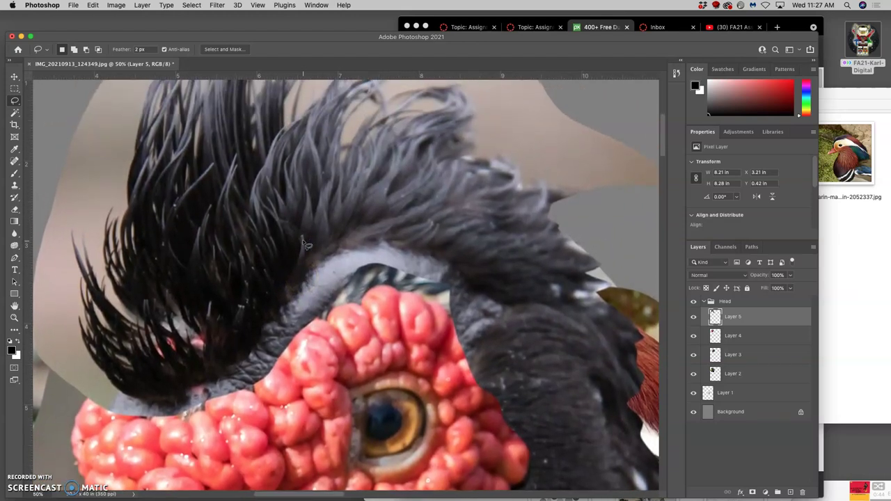
pyautogui.scroll(1, 303, 244)
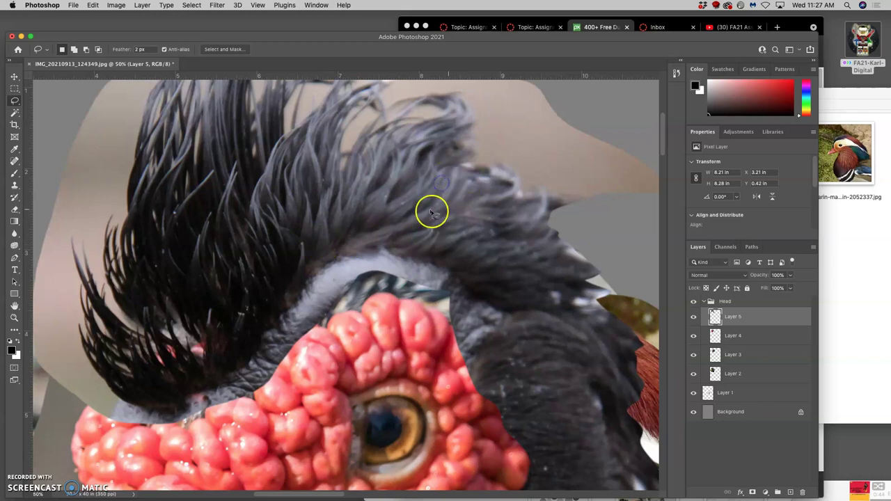
# - Choose the Sharpen tool from the Blur flyout with a 124 px brush
pyautogui.click(14, 237)
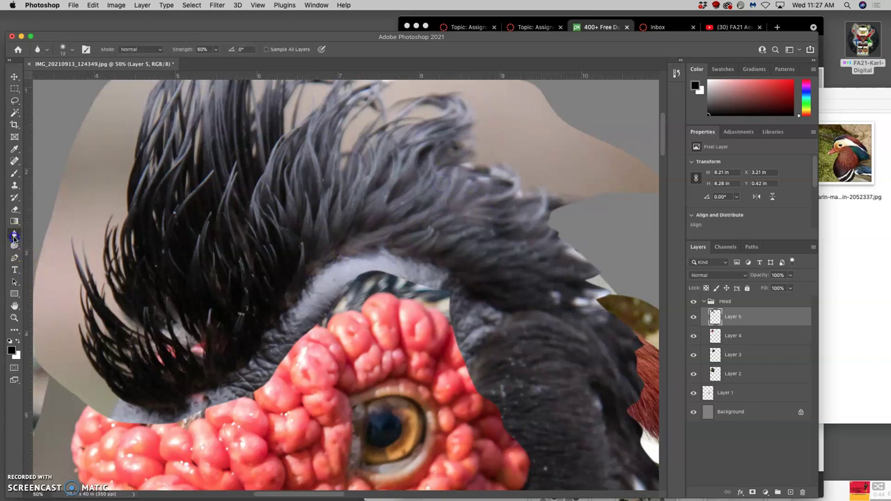
pyautogui.rightClick(14, 236)
pyautogui.click(43, 241)
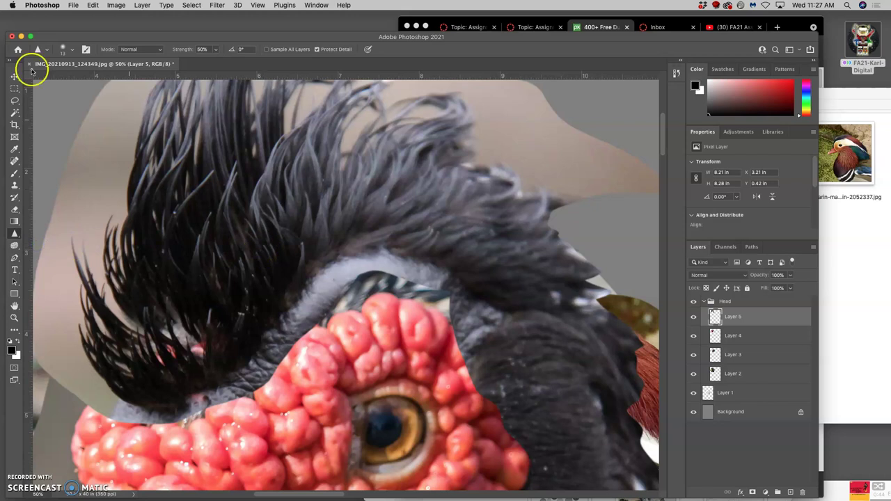
pyautogui.click(46, 50)
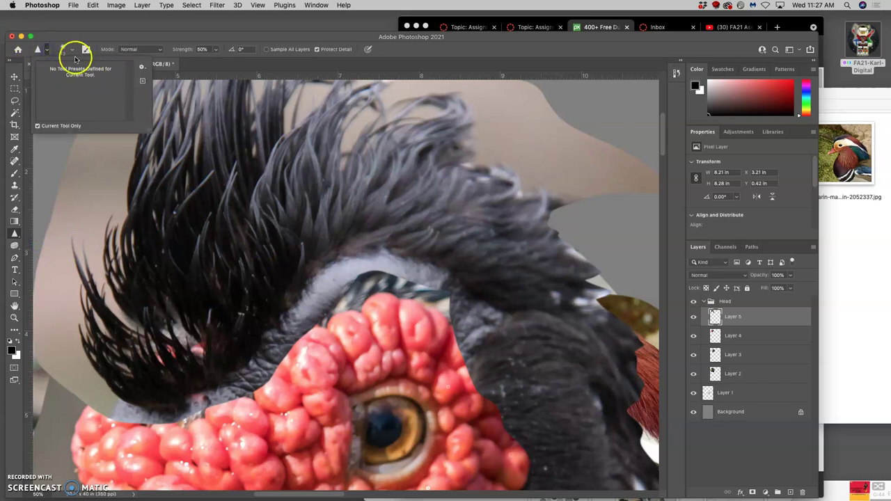
pyautogui.click(72, 50)
pyautogui.click(89, 78)
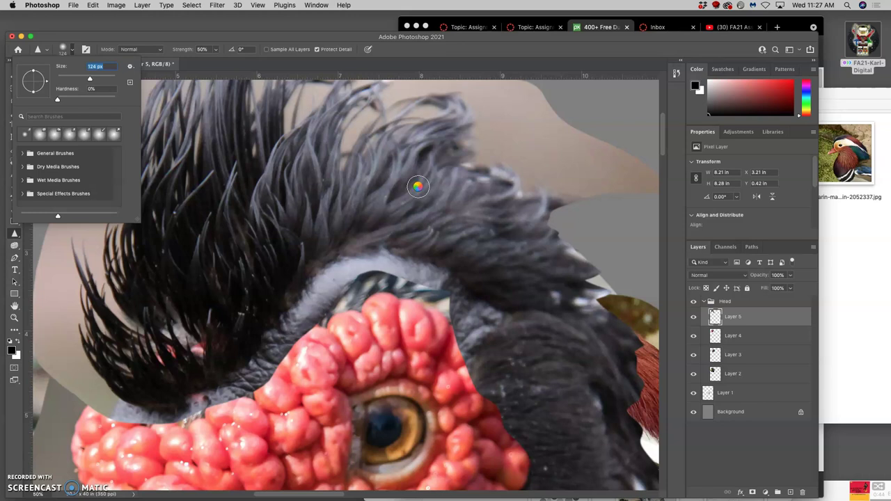
# - Paint over the black crest feathers, including the top of the crest, to sharpen them
pyautogui.moveTo(418, 186)
pyautogui.mouseDown()
pyautogui.moveTo(413, 203)
pyautogui.moveTo(394, 215)
pyautogui.mouseUp()
pyautogui.moveTo(506, 210)
pyautogui.mouseDown()
pyautogui.moveTo(552, 218)
pyautogui.moveTo(558, 233)
pyautogui.moveTo(490, 178)
pyautogui.moveTo(283, 178)
pyautogui.moveTo(261, 234)
pyautogui.moveTo(265, 287)
pyautogui.moveTo(391, 235)
pyautogui.moveTo(286, 278)
pyautogui.moveTo(195, 335)
pyautogui.moveTo(171, 320)
pyautogui.moveTo(184, 342)
pyautogui.moveTo(138, 344)
pyautogui.moveTo(133, 351)
pyautogui.moveTo(139, 372)
pyautogui.moveTo(145, 339)
pyautogui.moveTo(214, 360)
pyautogui.moveTo(197, 347)
pyautogui.moveTo(288, 401)
pyautogui.moveTo(337, 358)
pyautogui.moveTo(303, 342)
pyautogui.moveTo(284, 380)
pyautogui.moveTo(312, 351)
pyautogui.moveTo(379, 370)
pyautogui.moveTo(390, 385)
pyautogui.moveTo(386, 410)
pyautogui.moveTo(408, 431)
pyautogui.moveTo(388, 427)
pyautogui.moveTo(368, 358)
pyautogui.mouseUp()
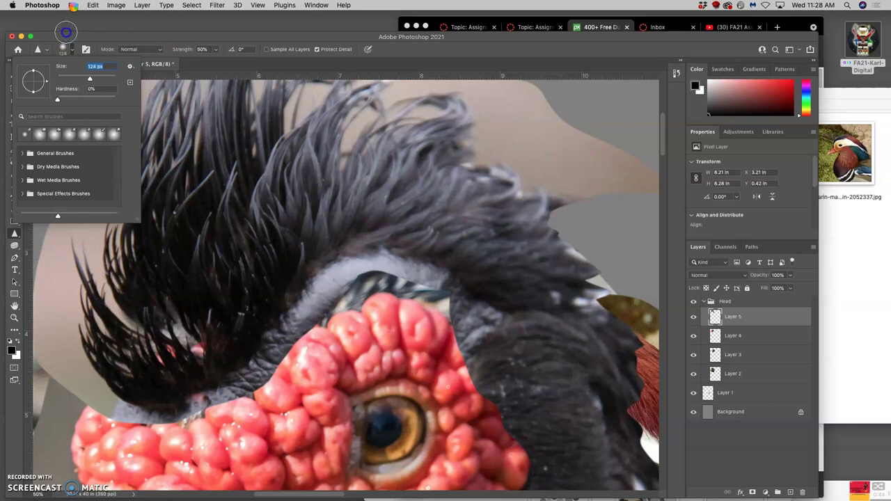
pyautogui.moveTo(347, 108)
pyautogui.mouseDown()
pyautogui.moveTo(325, 110)
pyautogui.moveTo(363, 116)
pyautogui.mouseUp()
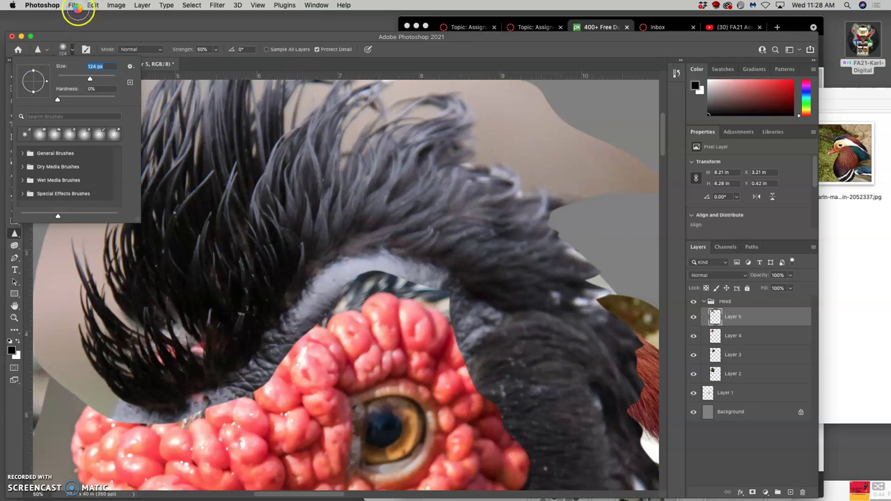
pyautogui.click(339, 148)
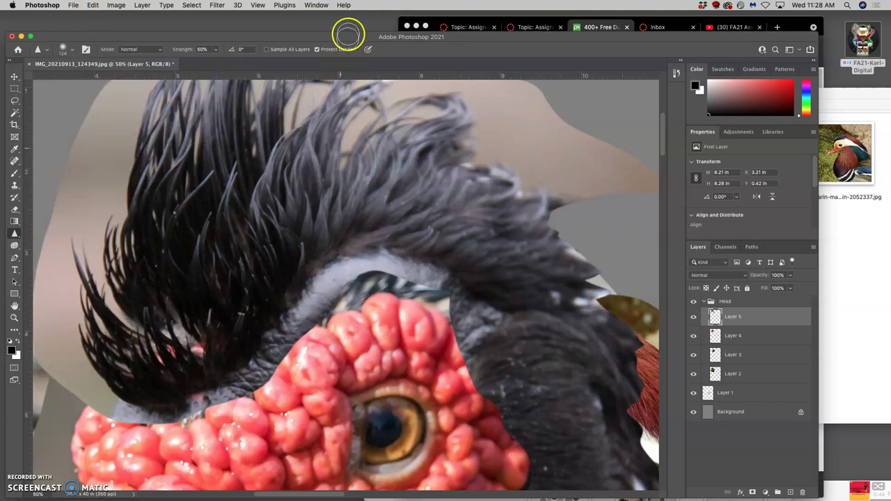
# - Save the collage as a Photoshop file named 'Assignment #2 Creature Composite'
pyautogui.press('super+0')
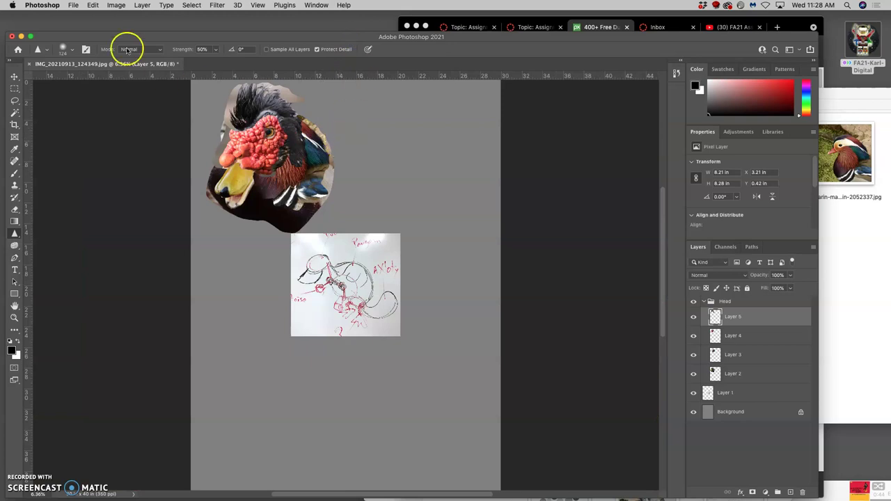
pyautogui.click(73, 6)
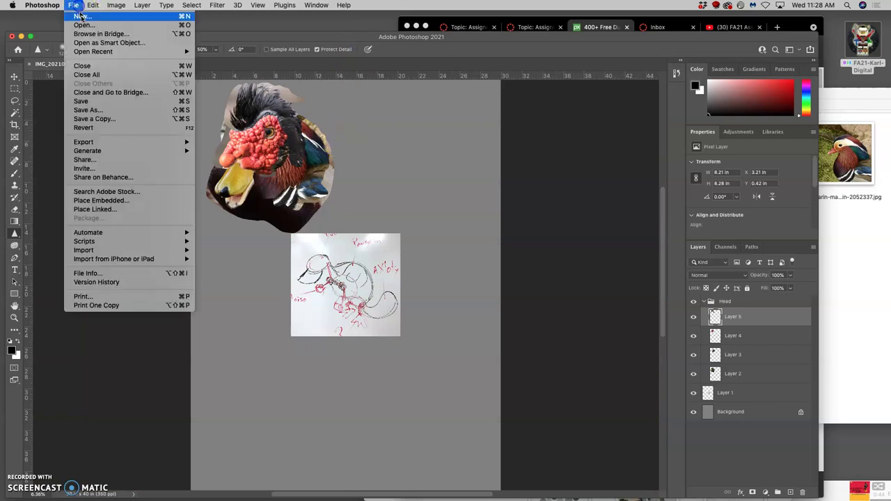
pyautogui.click(99, 110)
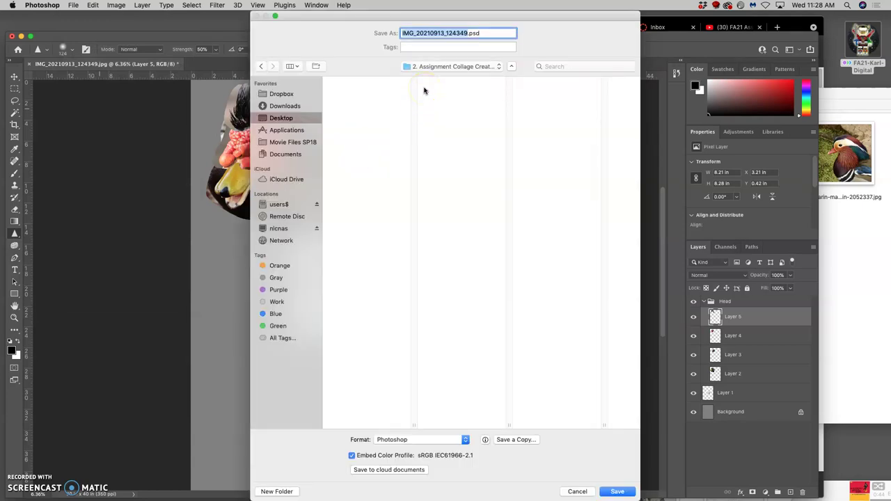
pyautogui.write('Assignment #2 Creature Composite')
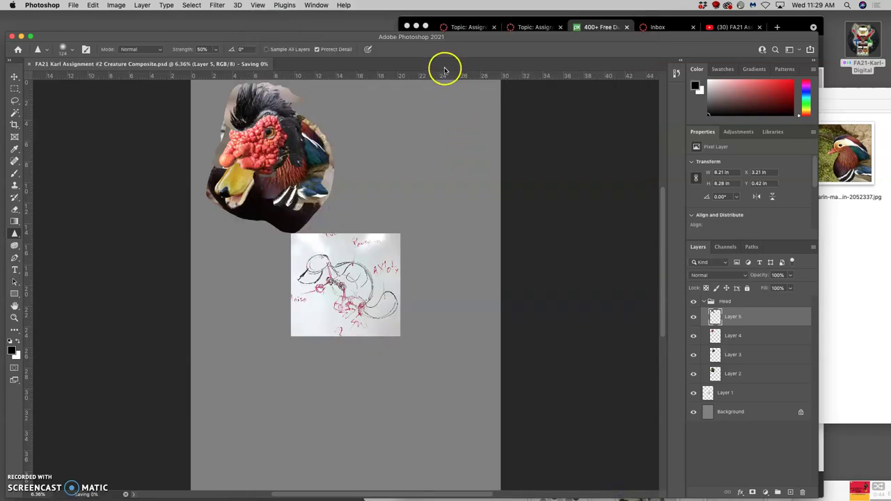
# - In Finder, go up to the assignment collage folder and move the sketch photo to the Trash
pyautogui.click(848, 235)
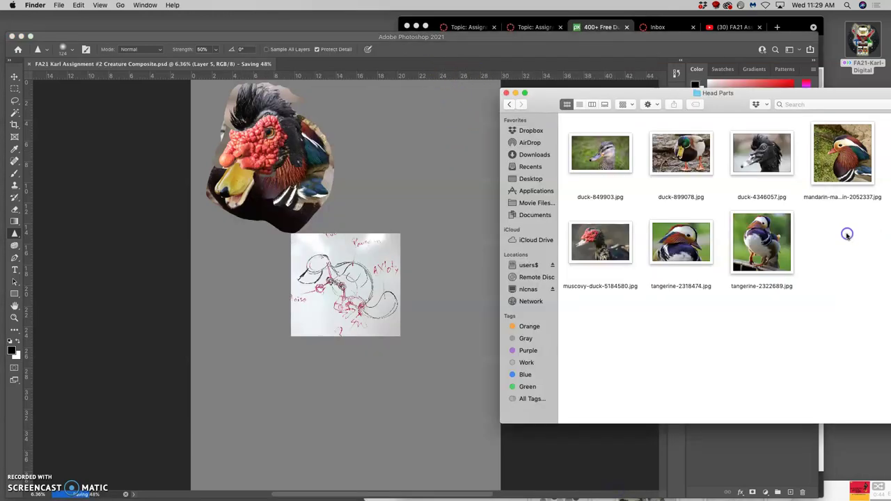
pyautogui.click(511, 105)
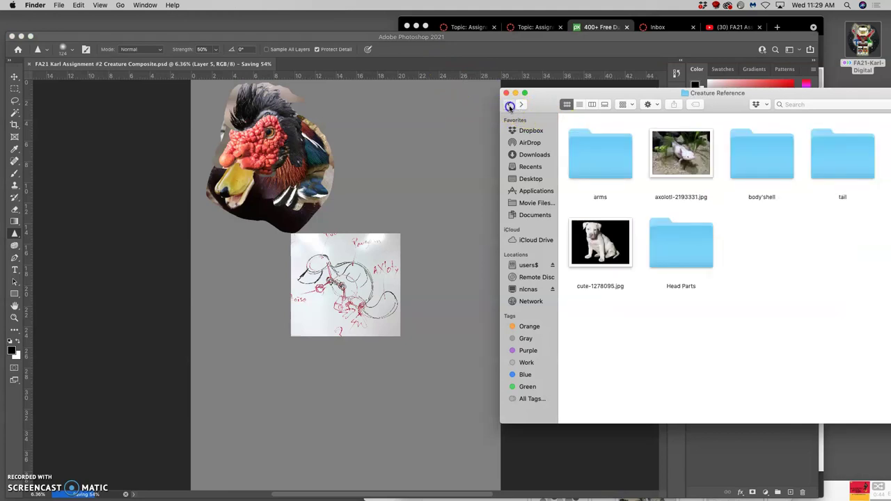
pyautogui.click(511, 105)
pyautogui.click(611, 170)
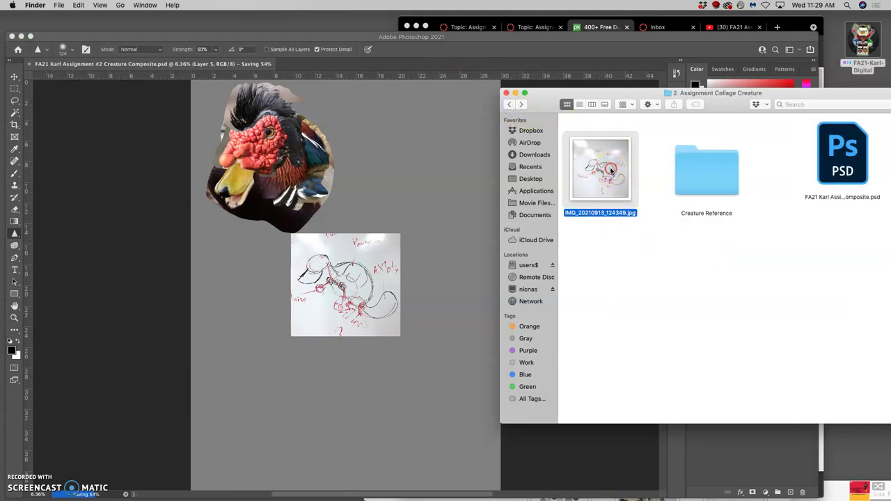
pyautogui.rightClick(620, 199)
pyautogui.click(617, 195)
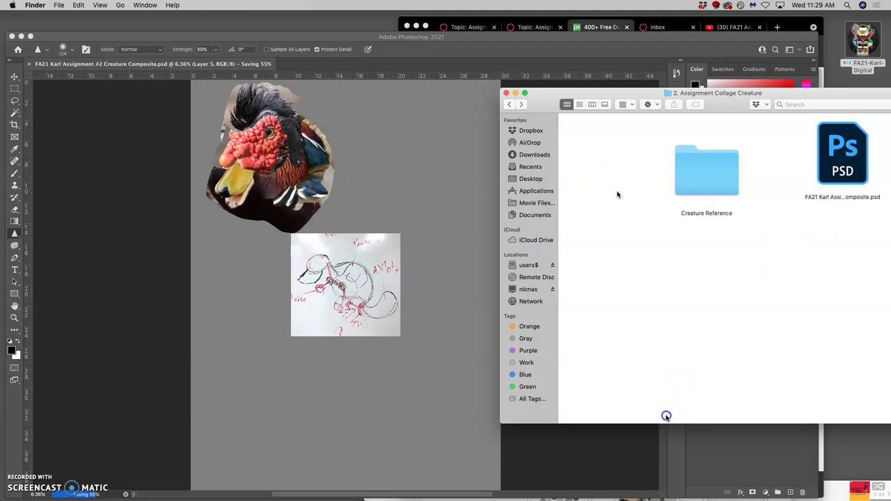
# - Place the saved PSD below the sketch JPEG, open Creature Reference, and return to Photoshop
pyautogui.moveTo(853, 174); pyautogui.dragTo(646, 274)
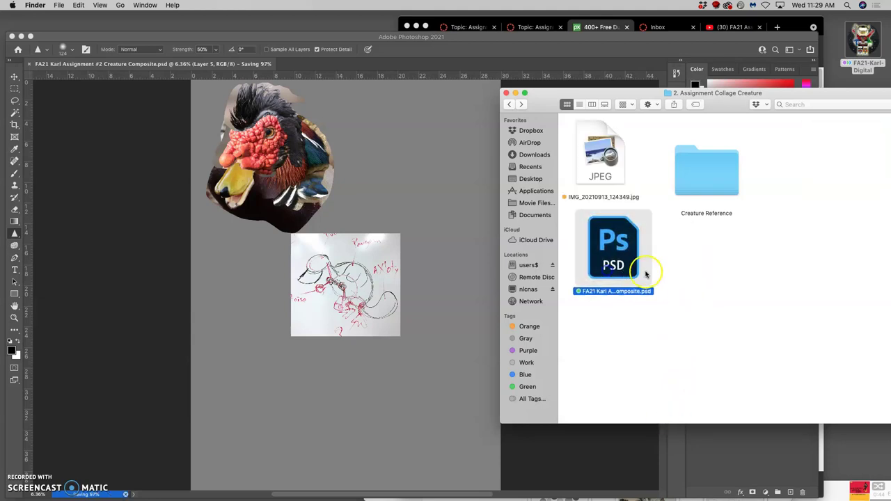
pyautogui.doubleClick(700, 178)
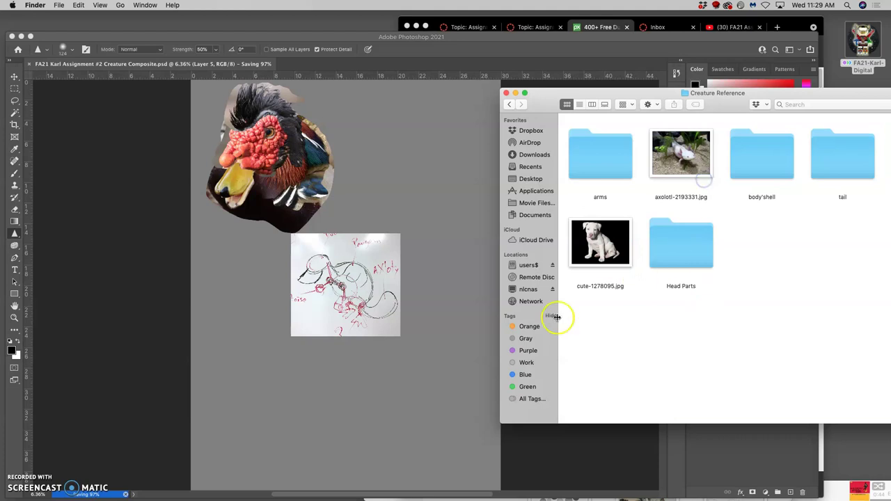
pyautogui.click(420, 272)
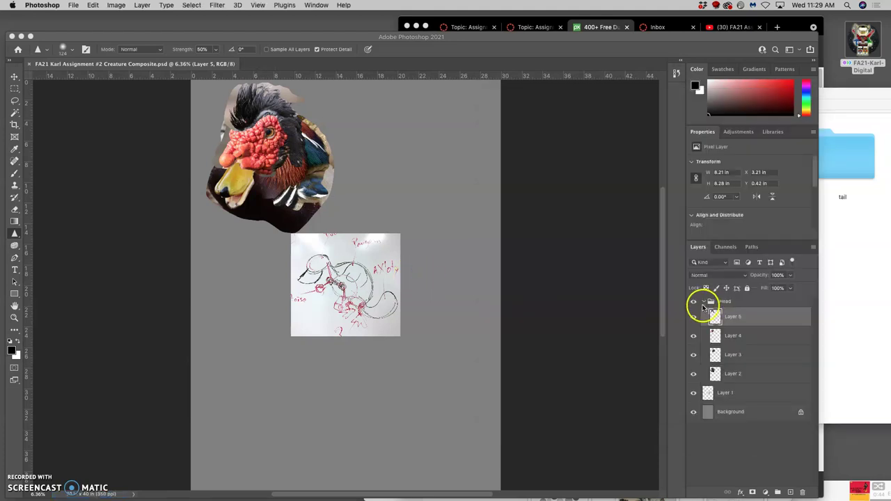
# - Collapse the Head group, then open the body'shell folder of animal photos in Finder
pyautogui.click(705, 304)
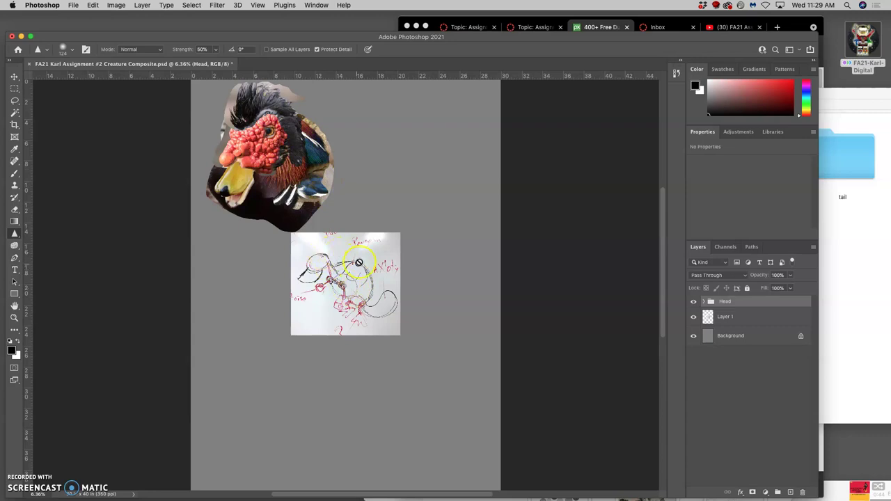
pyautogui.click(837, 224)
pyautogui.doubleClick(762, 168)
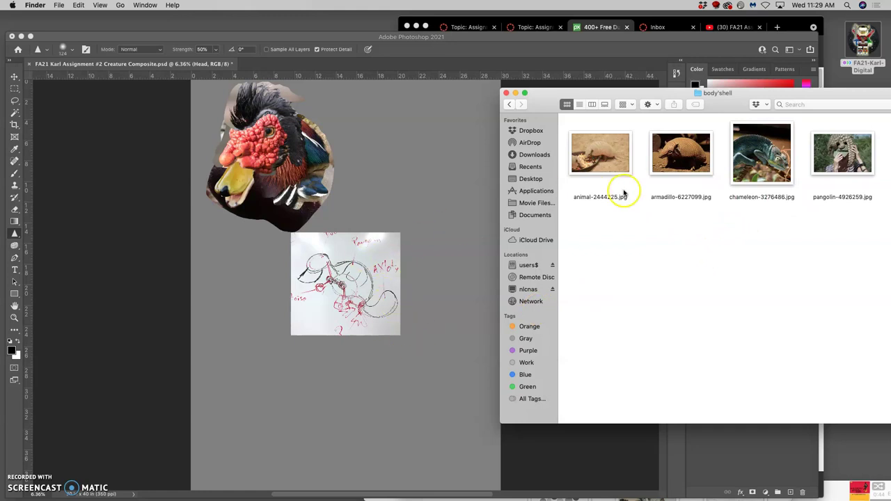
pyautogui.click(833, 147)
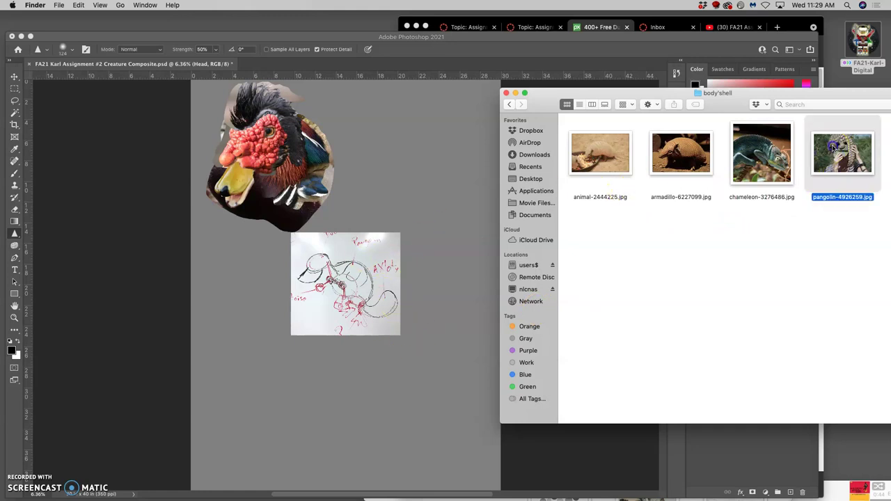
pyautogui.doubleClick(833, 148)
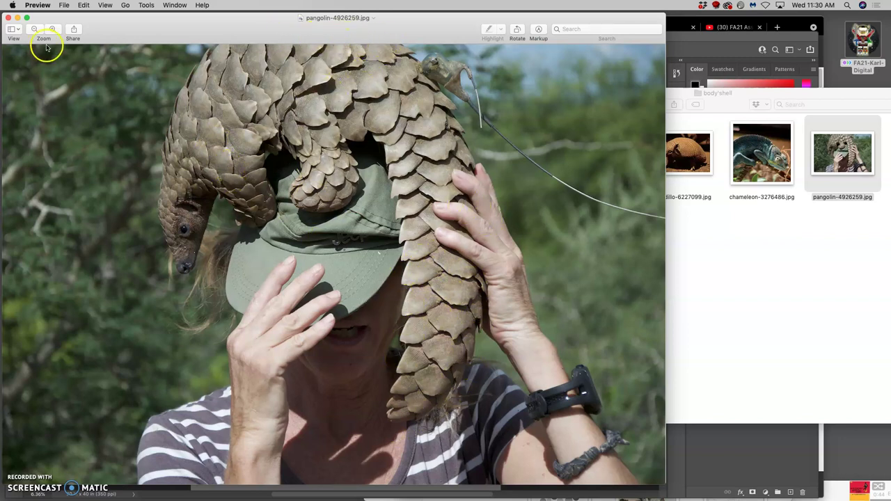
# - Place pangolin-4926259.jpg as its own layer at the top right, beside the duck head
pyautogui.click(9, 17)
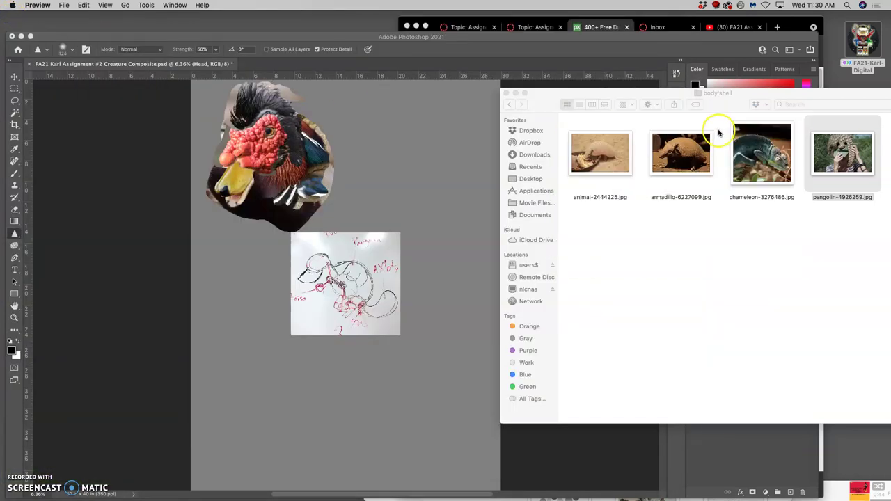
pyautogui.moveTo(829, 149); pyautogui.dragTo(342, 319)
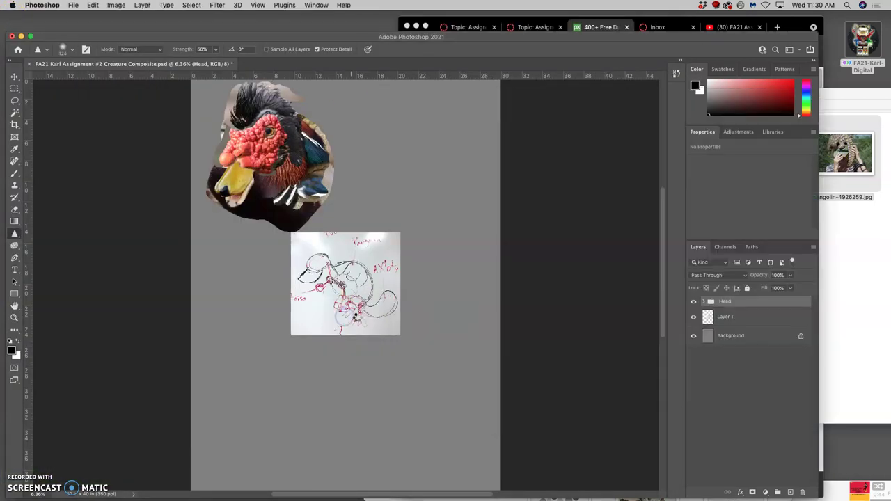
pyautogui.click(366, 278)
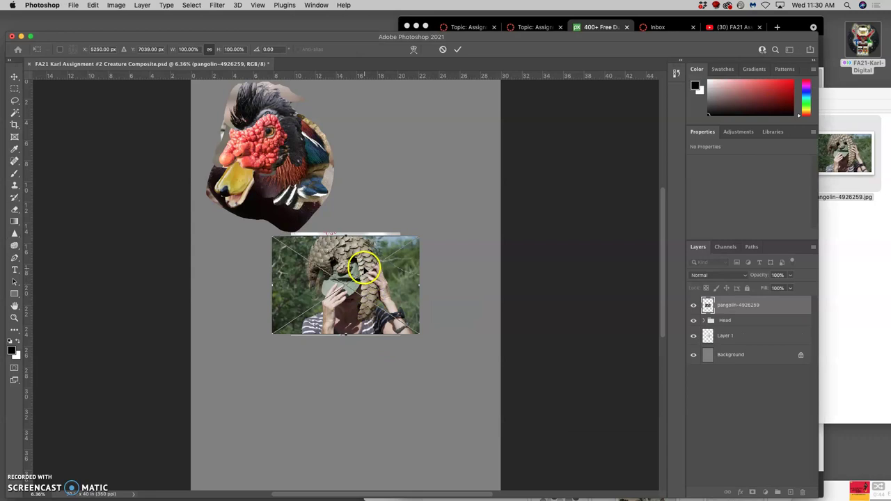
pyautogui.moveTo(363, 269)
pyautogui.mouseDown()
pyautogui.moveTo(376, 257)
pyautogui.moveTo(438, 251)
pyautogui.moveTo(422, 305)
pyautogui.moveTo(381, 284)
pyautogui.moveTo(424, 177)
pyautogui.moveTo(434, 110)
pyautogui.mouseUp()
pyautogui.click(427, 300)
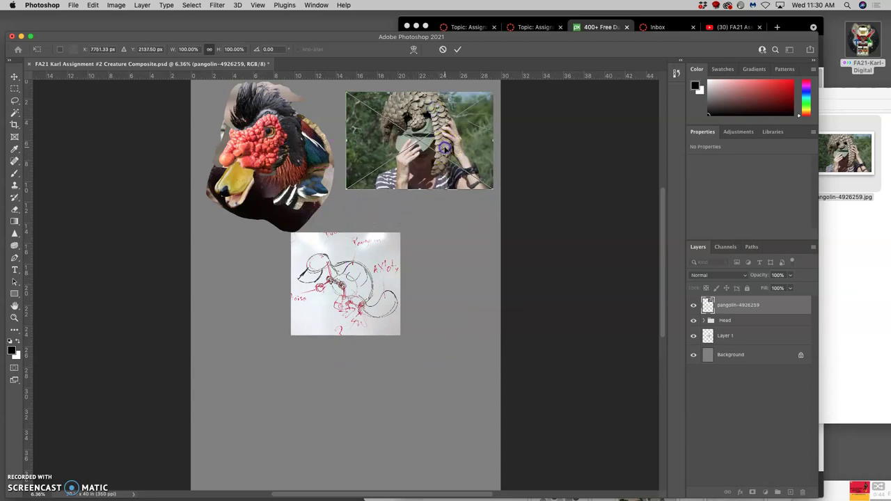
pyautogui.press('Return')
pyautogui.click(832, 249)
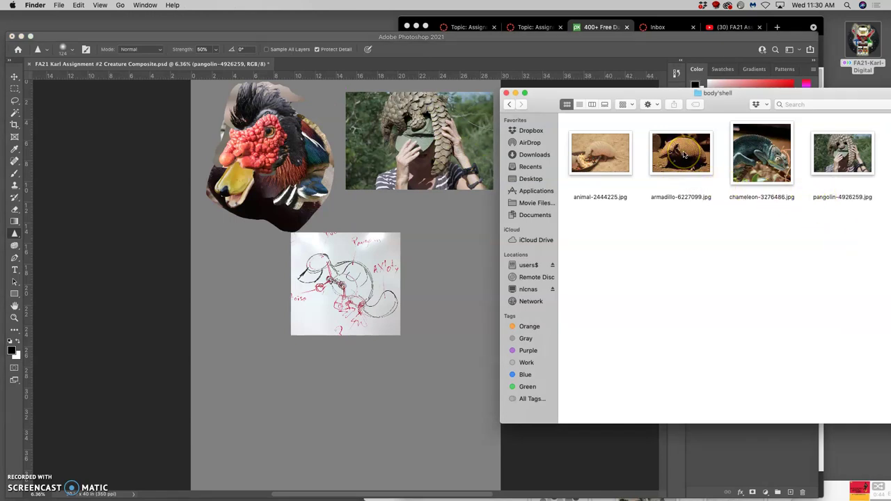
# - Drop armadillo-6227099.jpg onto the collage and tilt it about 18.75° over the sketch
pyautogui.moveTo(684, 155); pyautogui.dragTo(666, 170)
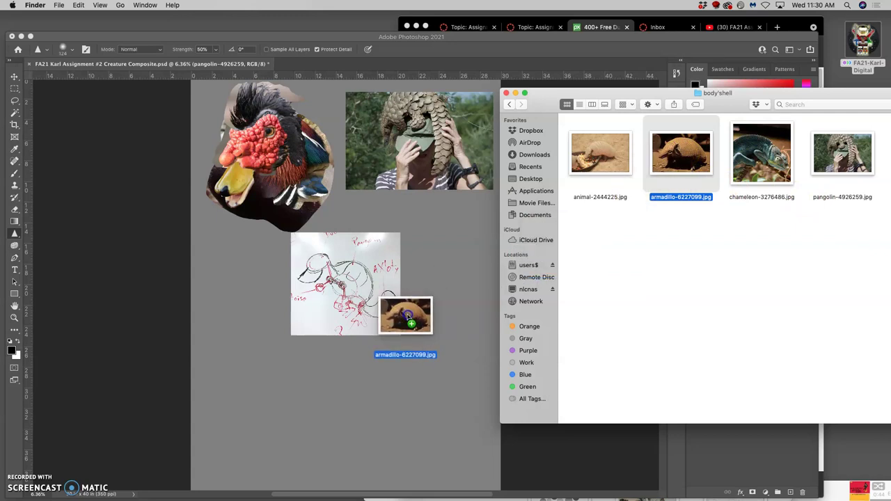
pyautogui.moveTo(409, 316); pyautogui.dragTo(410, 318)
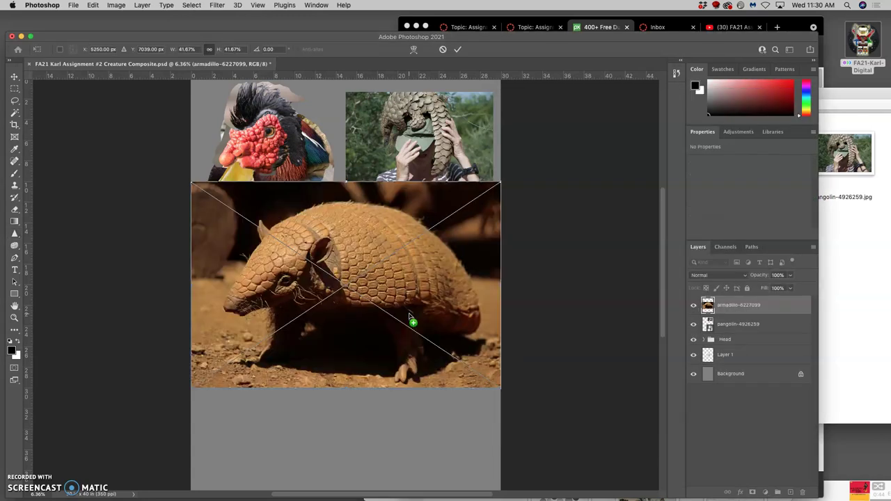
pyautogui.moveTo(501, 175); pyautogui.dragTo(489, 244)
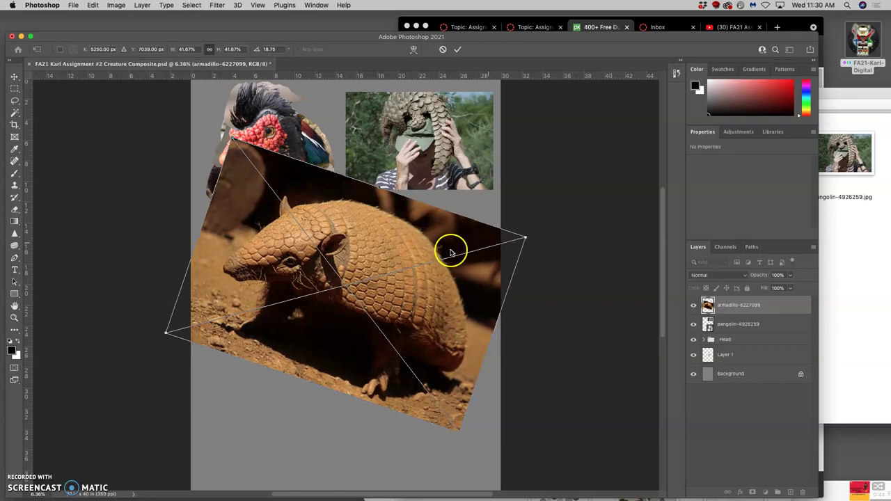
# - Rasterize the armadillo layer and apply Levels: input 4 / 1.33 / 232, output black 15
pyautogui.rightClick(744, 308)
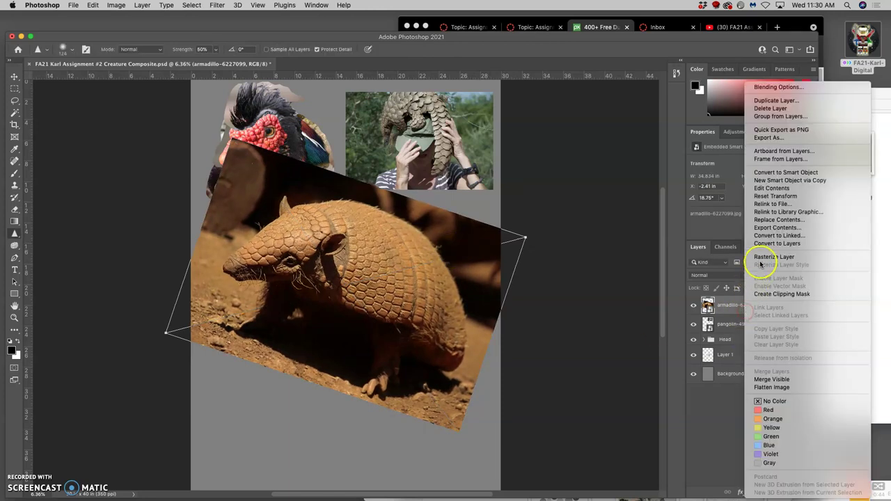
pyautogui.click(760, 261)
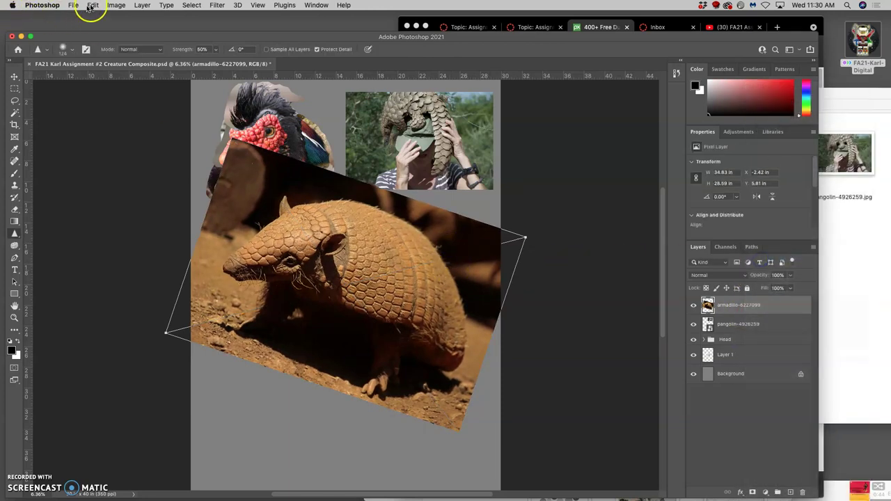
pyautogui.click(117, 5)
pyautogui.moveTo(195, 31)
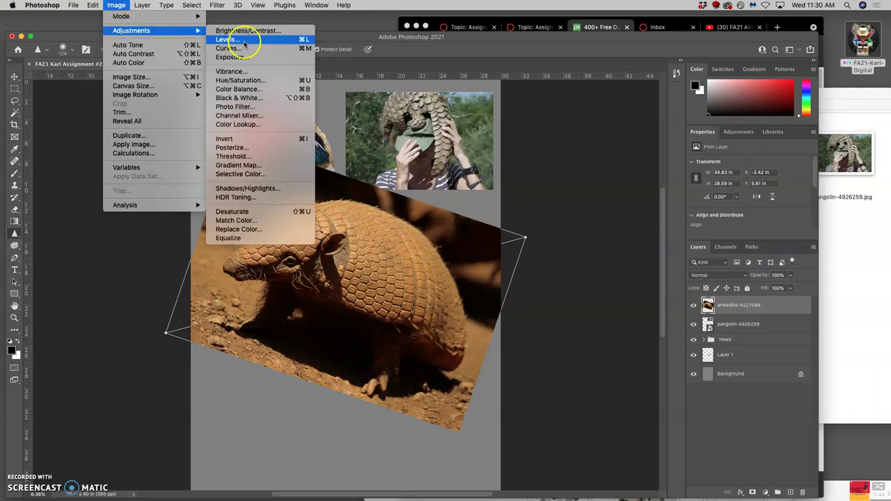
pyautogui.click(244, 44)
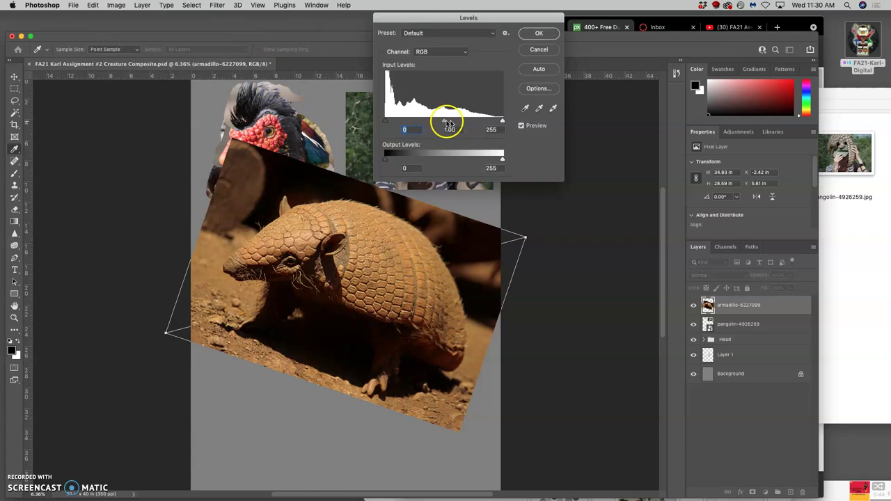
pyautogui.moveTo(503, 124); pyautogui.dragTo(485, 123)
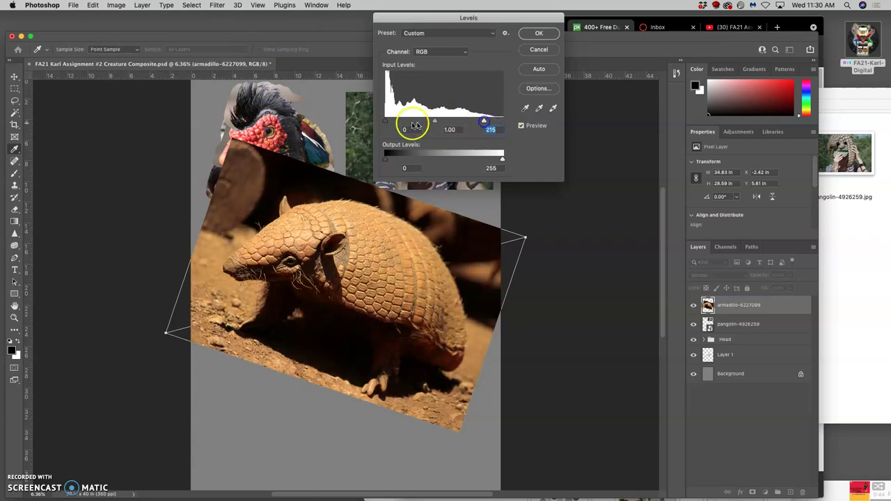
pyautogui.moveTo(385, 122); pyautogui.dragTo(428, 122)
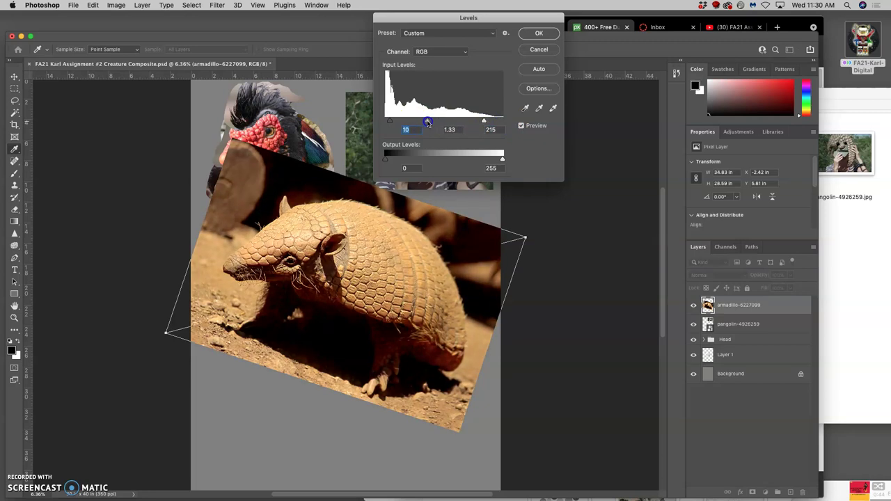
pyautogui.moveTo(386, 159); pyautogui.dragTo(401, 160)
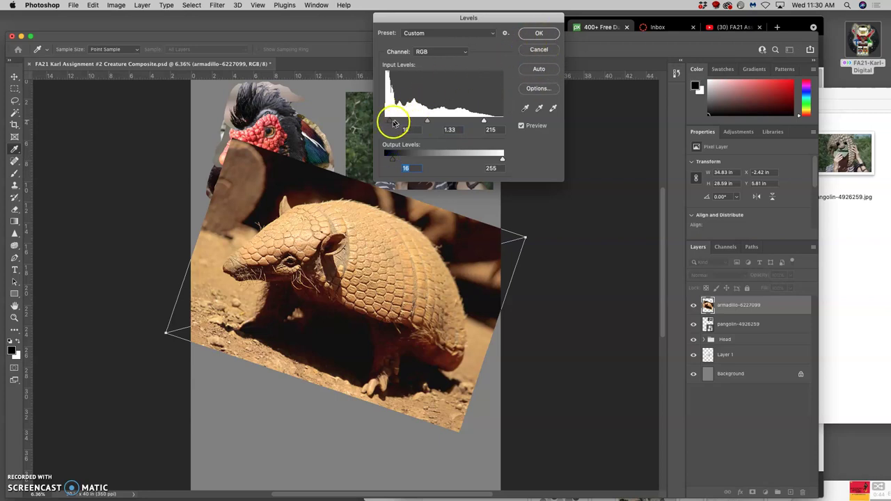
pyautogui.moveTo(393, 123); pyautogui.dragTo(385, 124)
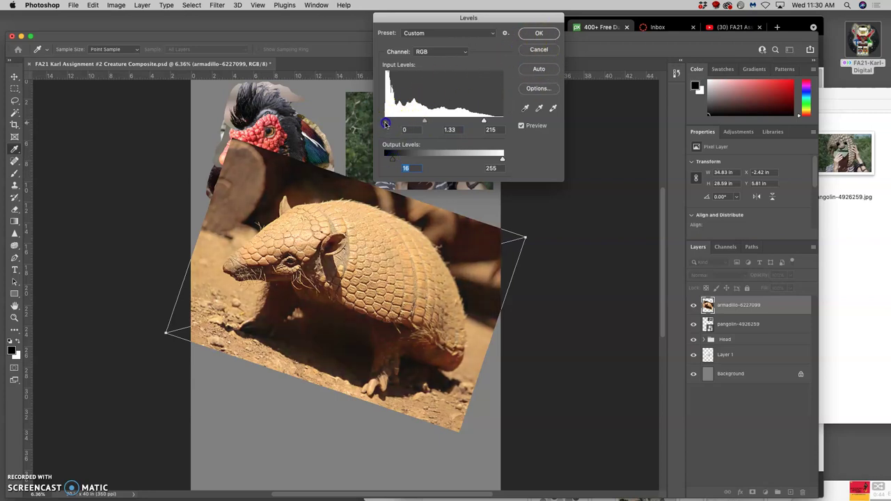
pyautogui.moveTo(392, 160); pyautogui.dragTo(392, 161)
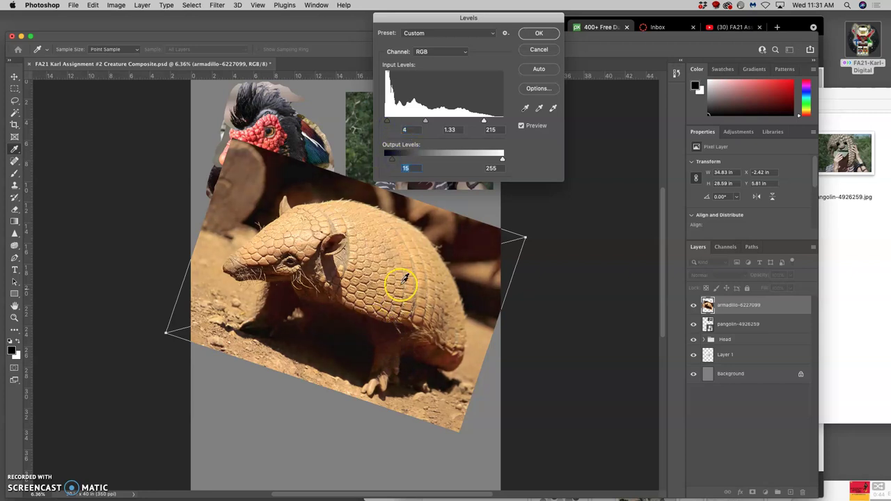
pyautogui.moveTo(486, 121); pyautogui.dragTo(492, 121)
pyautogui.click(542, 33)
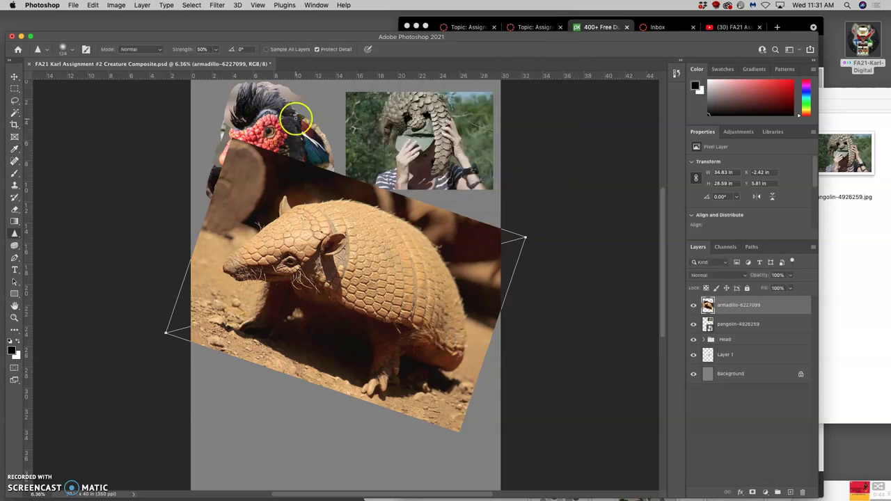
# - Apply Color Balance to the armadillo: midtones toward cyan, highlights −16/0/+14, shadows +19/+10/+14
pyautogui.click(117, 6)
pyautogui.moveTo(139, 31)
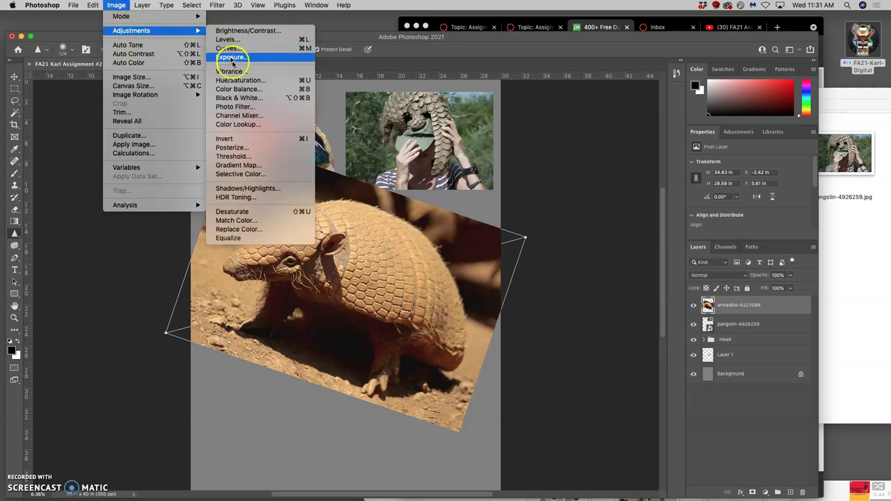
pyautogui.click(238, 89)
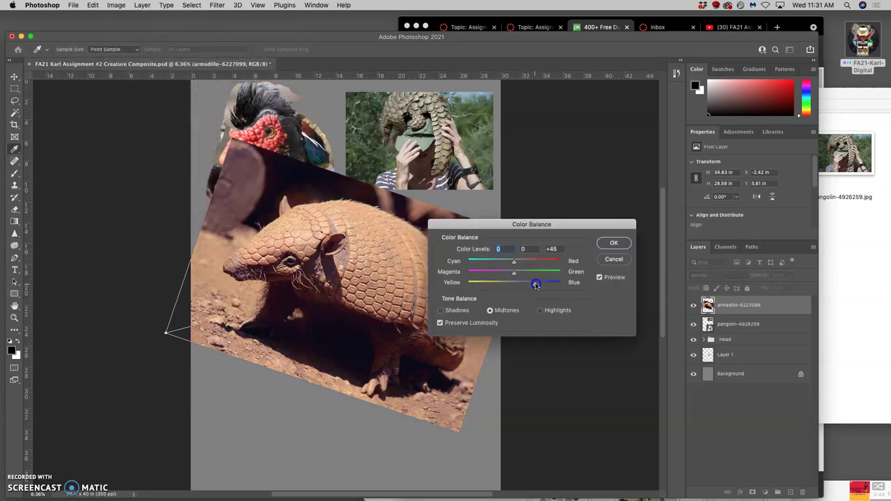
pyautogui.moveTo(514, 261); pyautogui.dragTo(505, 265)
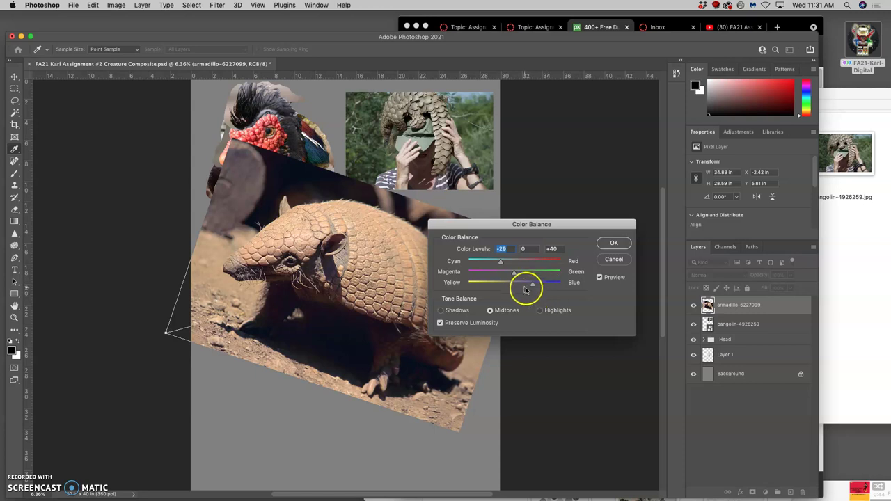
pyautogui.click(540, 310)
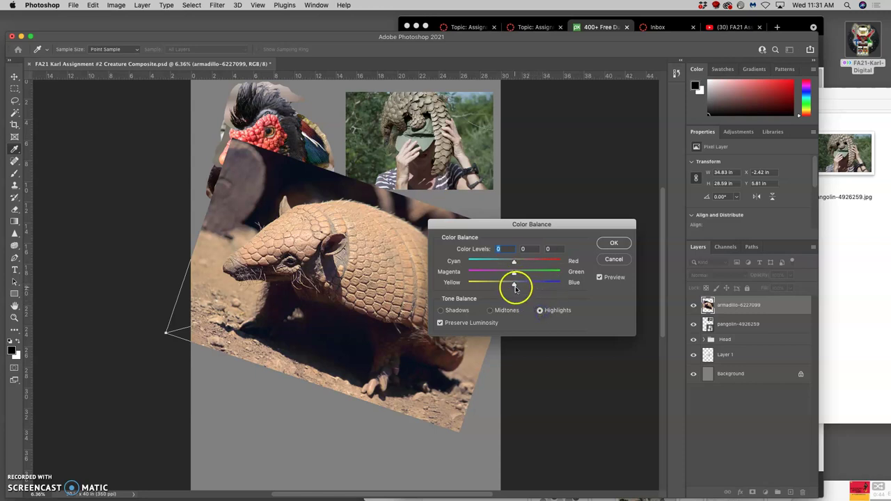
pyautogui.moveTo(514, 285); pyautogui.dragTo(520, 285)
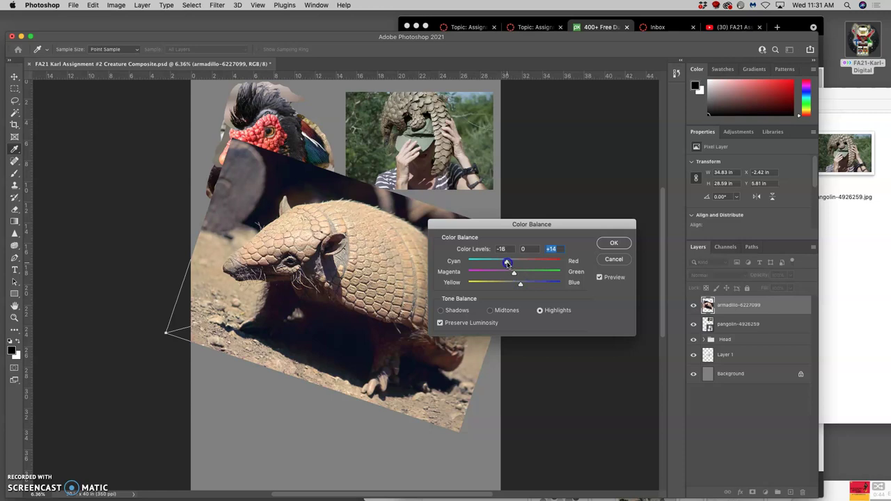
pyautogui.click(441, 310)
pyautogui.moveTo(514, 262); pyautogui.dragTo(526, 265)
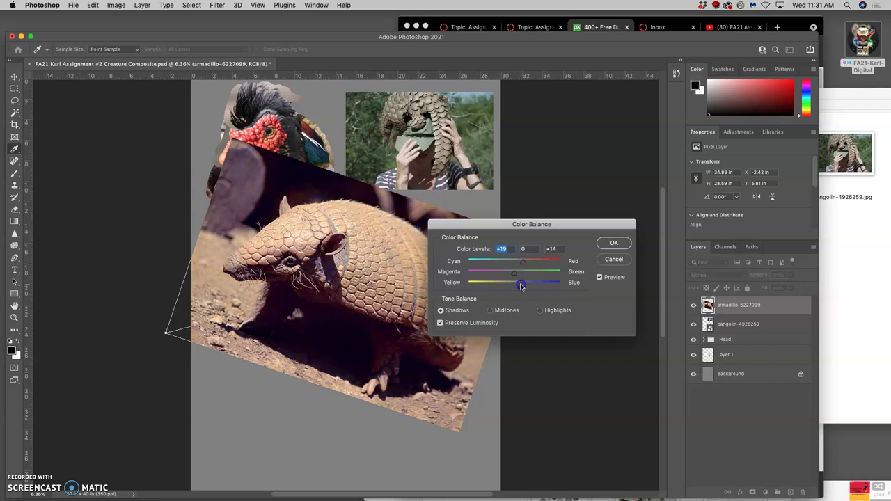
pyautogui.moveTo(512, 276); pyautogui.dragTo(518, 273)
pyautogui.click(611, 242)
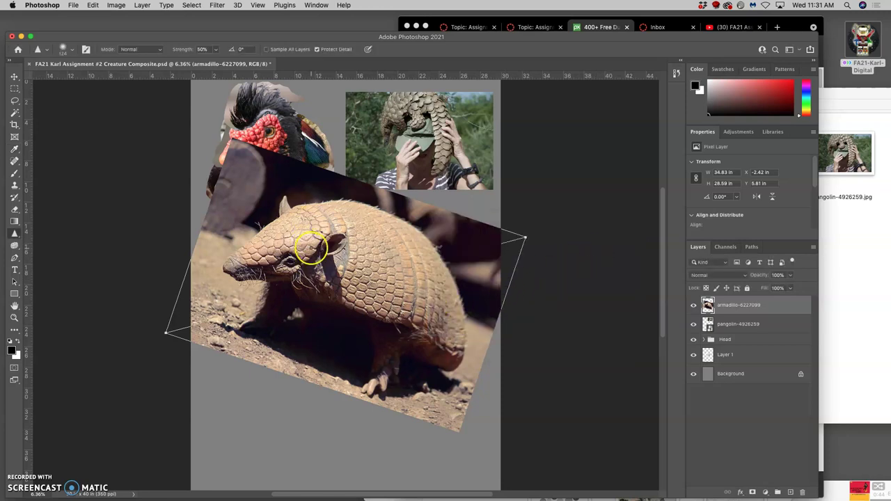
# - Lasso around the armadillo's shell and head and copy it onto new Layer 6
pyautogui.click(13, 76)
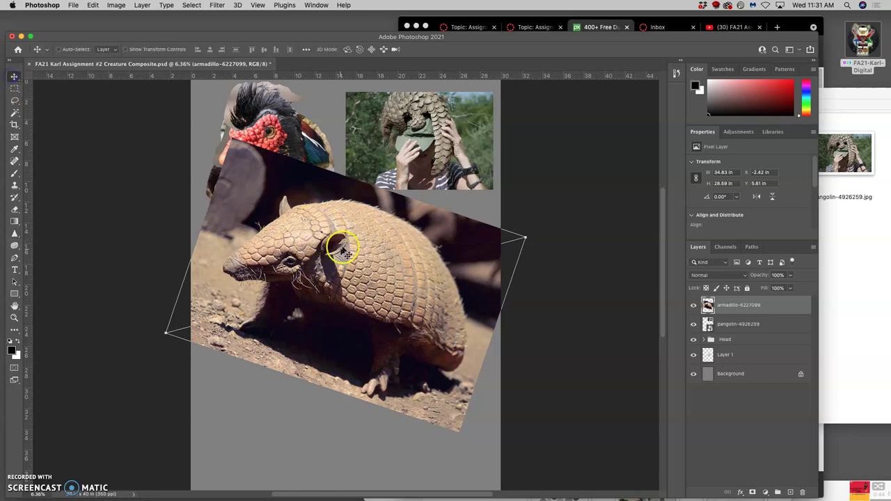
pyautogui.click(14, 102)
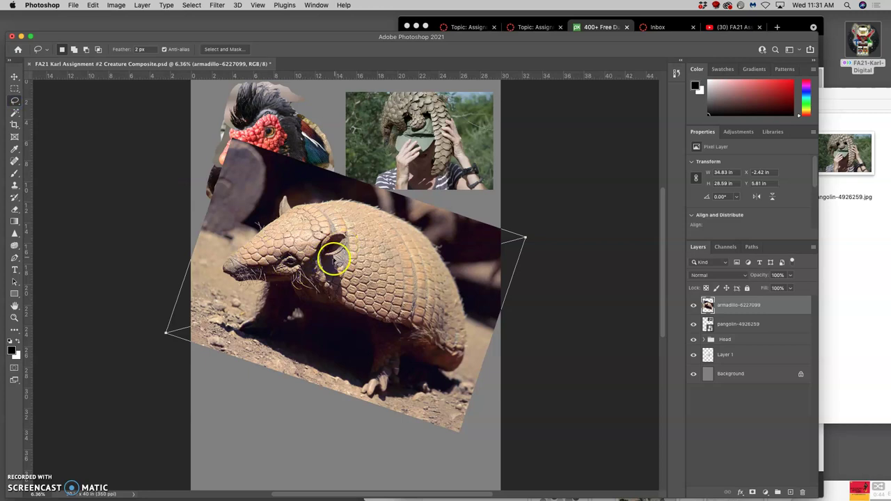
pyautogui.moveTo(320, 264); pyautogui.dragTo(275, 278)
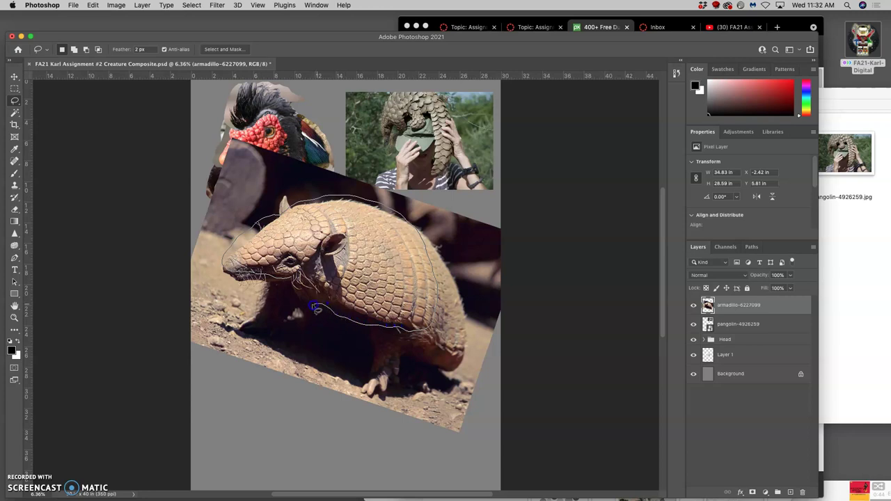
pyautogui.moveTo(284, 280)
pyautogui.mouseDown()
pyautogui.moveTo(400, 314)
pyautogui.moveTo(394, 322)
pyautogui.mouseUp()
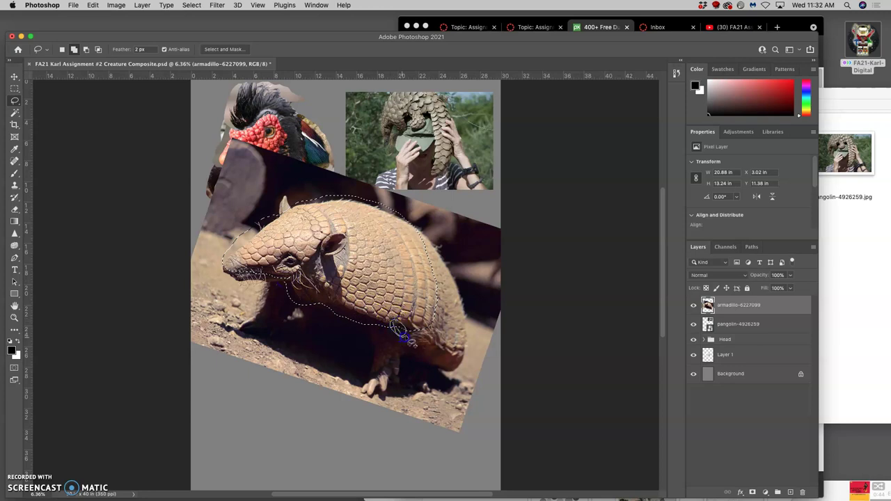
pyautogui.moveTo(398, 328); pyautogui.dragTo(423, 335)
pyautogui.moveTo(418, 333)
pyautogui.mouseDown()
pyautogui.moveTo(430, 324)
pyautogui.moveTo(420, 333)
pyautogui.mouseUp()
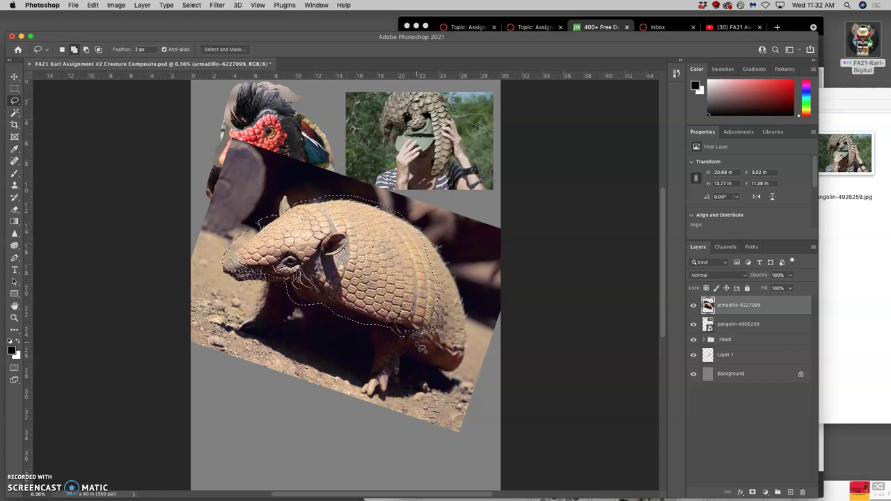
pyautogui.moveTo(422, 318); pyautogui.dragTo(425, 320)
pyautogui.press('super+j')
pyautogui.moveTo(703, 322); pyautogui.dragTo(721, 310)
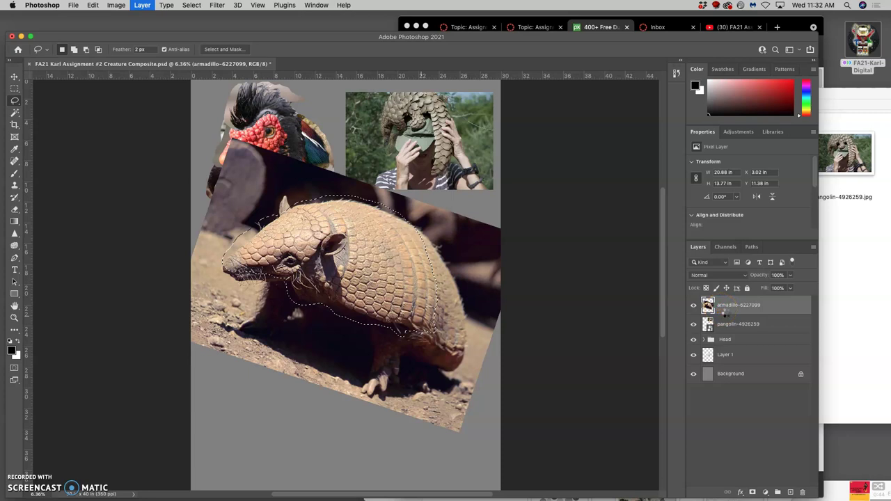
pyautogui.moveTo(726, 319); pyautogui.dragTo(728, 325)
pyautogui.press('super+j')
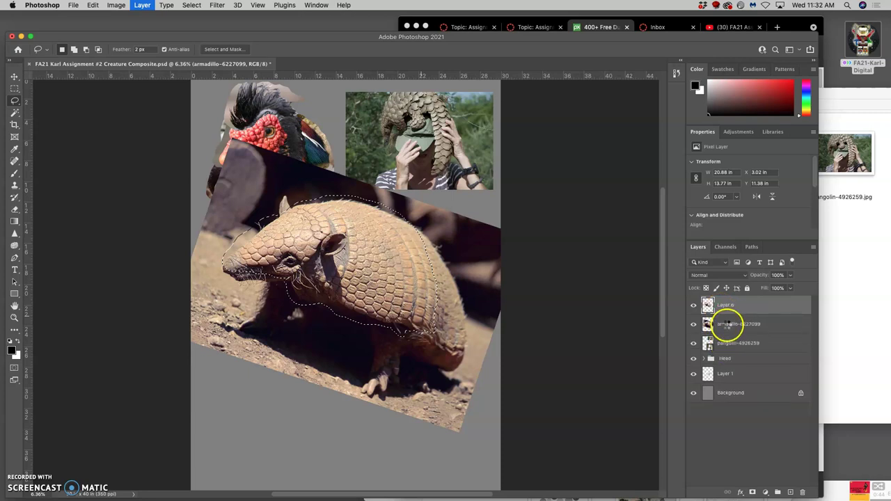
# - Delete the original armadillo photo layer
pyautogui.click(732, 324)
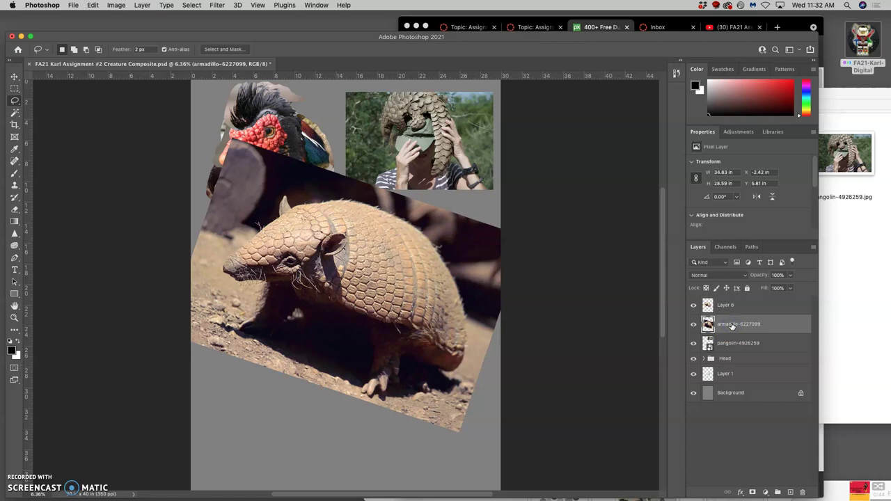
pyautogui.press('BackSpace')
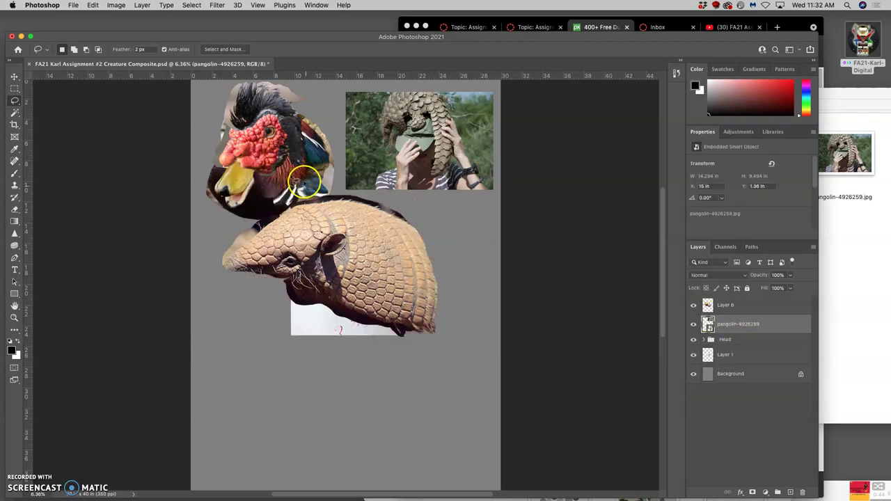
pyautogui.press('super+t')
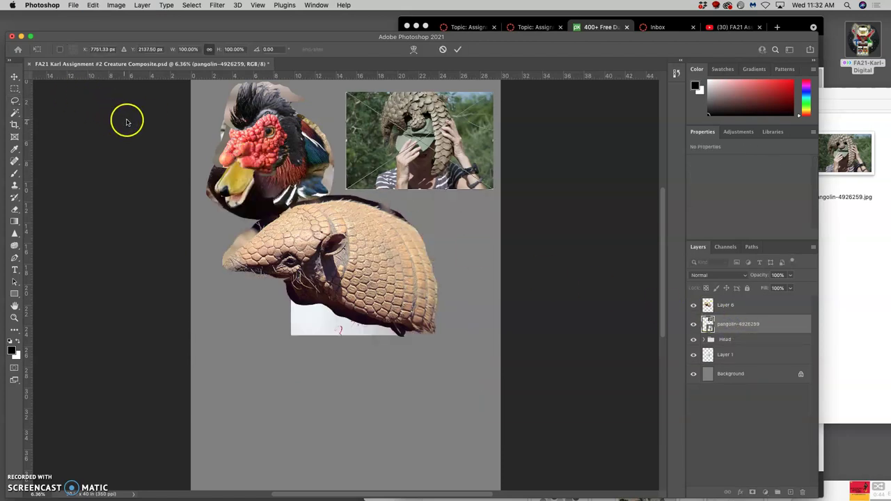
pyautogui.click(751, 325)
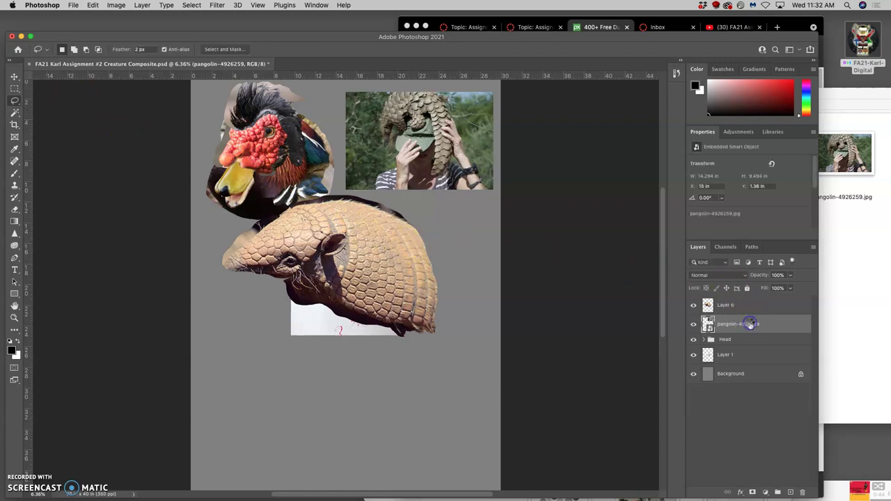
# - Scale Layer 6's shell cutout to about 76.9% and rotate it near the duck head
pyautogui.click(741, 308)
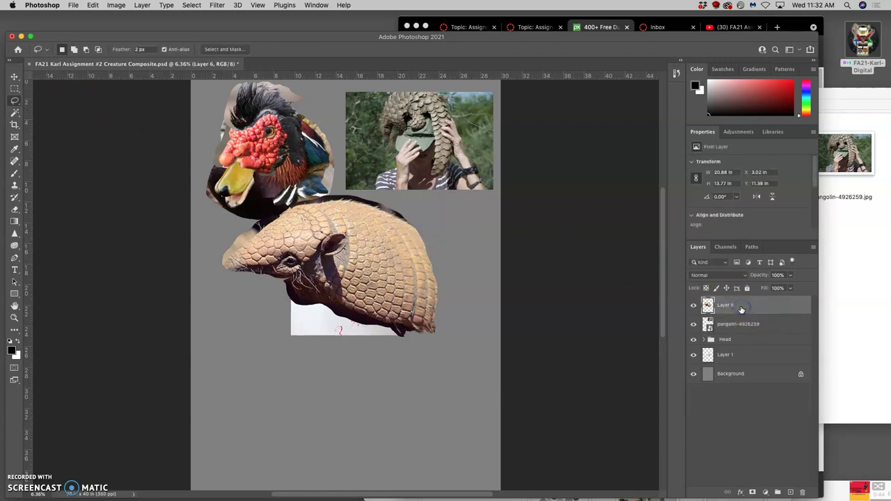
pyautogui.press('super+t')
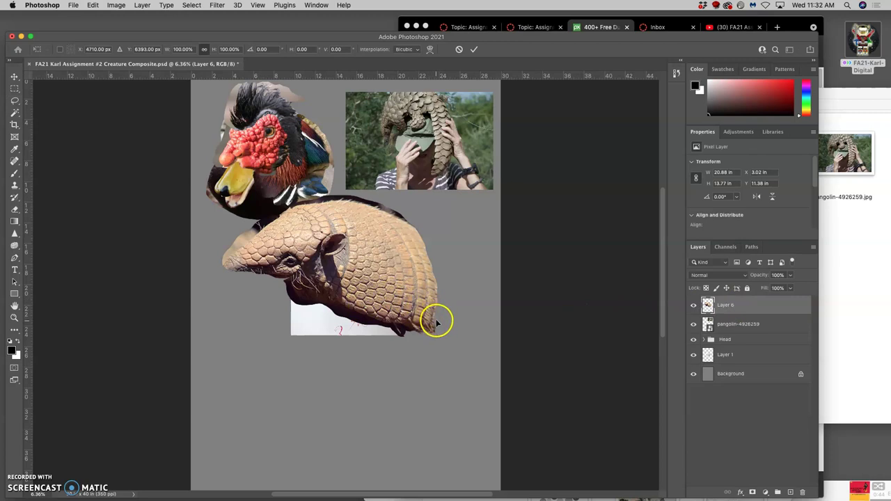
pyautogui.moveTo(433, 327); pyautogui.dragTo(426, 355)
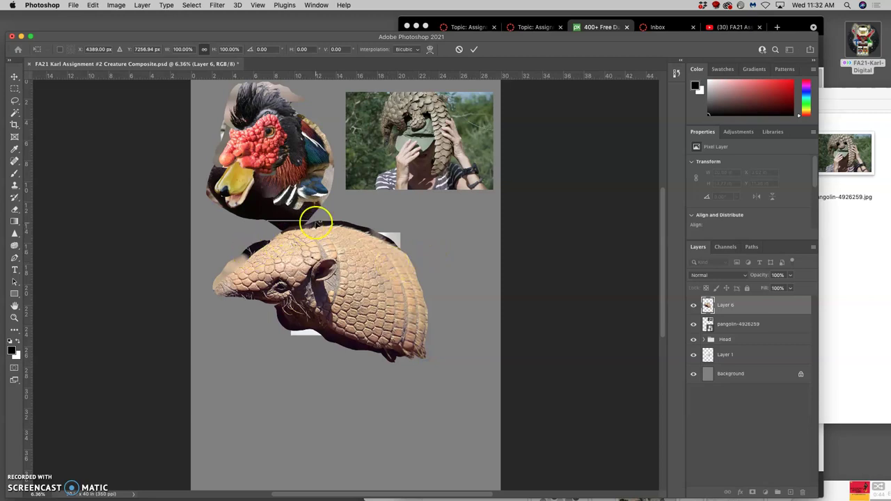
pyautogui.moveTo(322, 219); pyautogui.dragTo(363, 255)
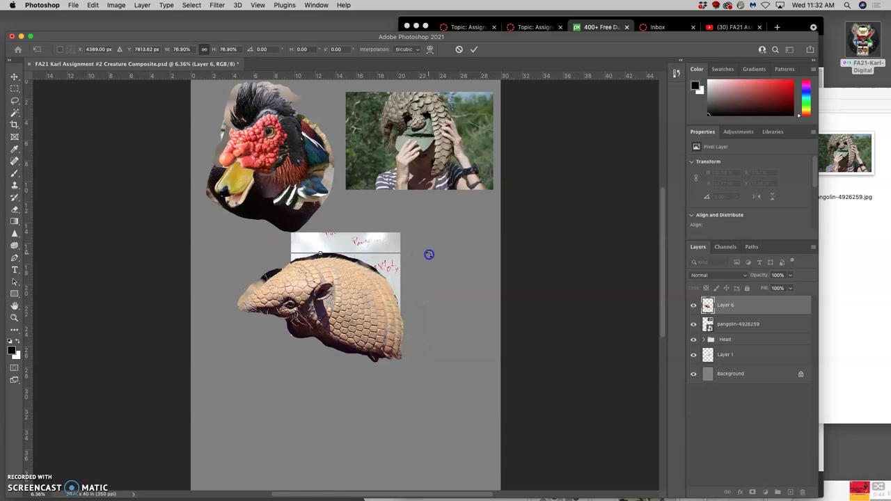
pyautogui.moveTo(430, 255); pyautogui.dragTo(432, 295)
pyautogui.moveTo(355, 296); pyautogui.dragTo(354, 185)
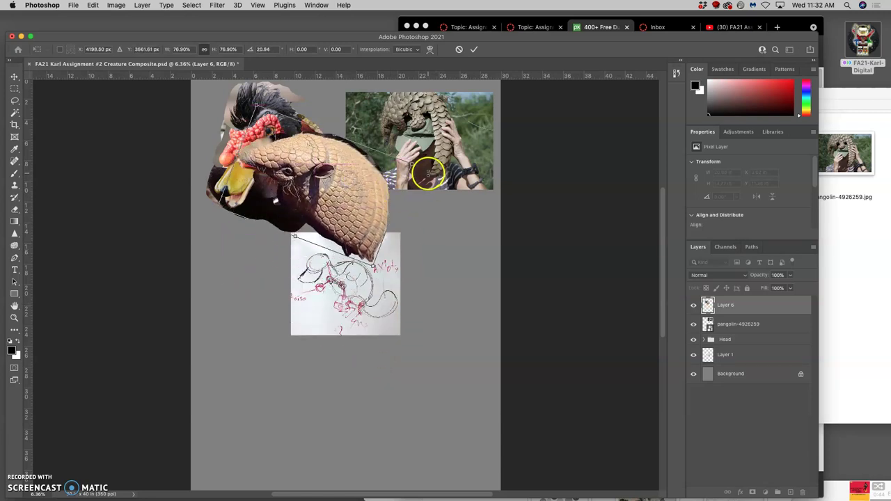
pyautogui.moveTo(423, 173); pyautogui.dragTo(422, 213)
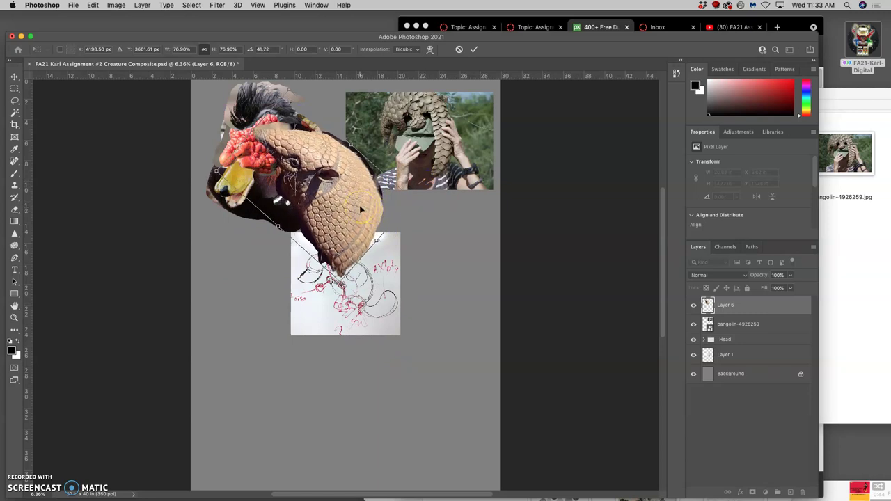
pyautogui.moveTo(360, 204); pyautogui.dragTo(388, 253)
# - Test a vertical flip, then settle the rotated shell just below the duck head
pyautogui.rightClick(388, 254)
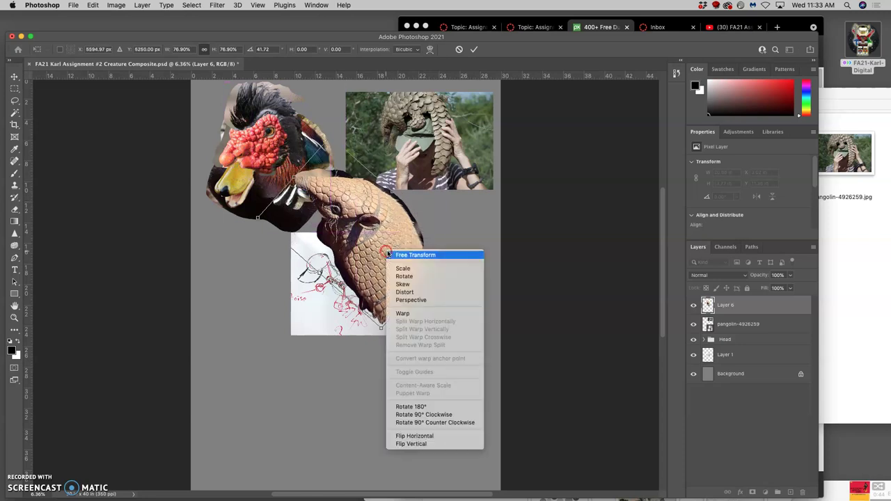
pyautogui.click(427, 445)
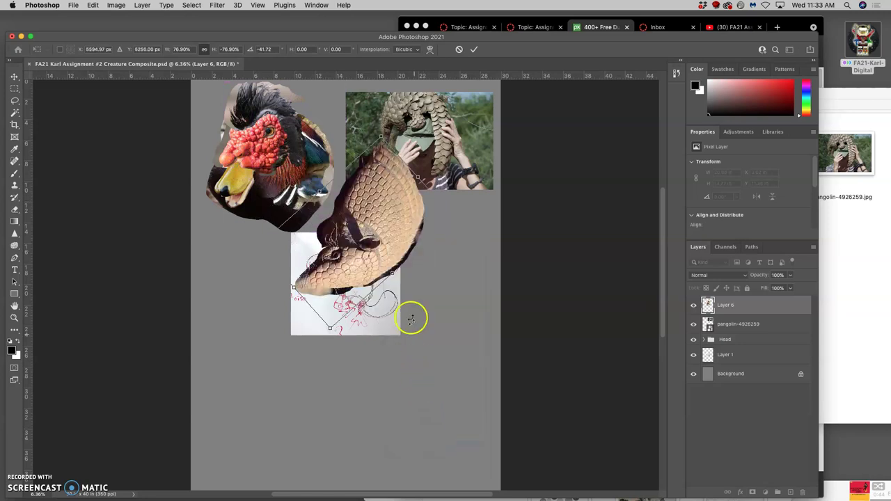
pyautogui.moveTo(385, 162); pyautogui.dragTo(254, 174)
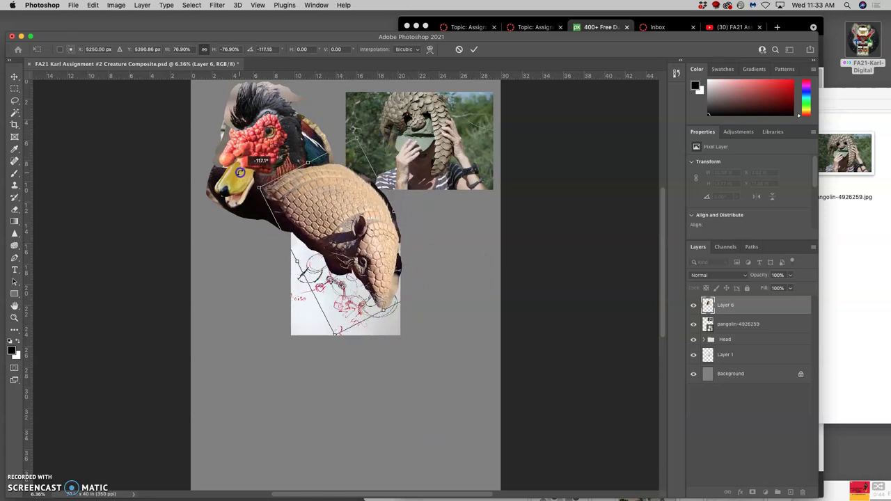
pyautogui.moveTo(317, 217); pyautogui.dragTo(345, 171)
pyautogui.click(404, 228)
pyautogui.rightClick(407, 225)
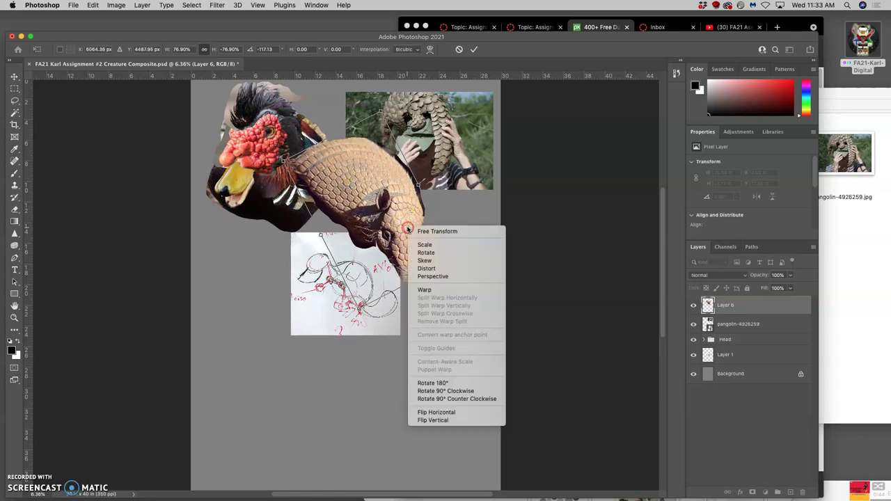
pyautogui.click(441, 418)
pyautogui.moveTo(469, 149); pyautogui.dragTo(337, 125)
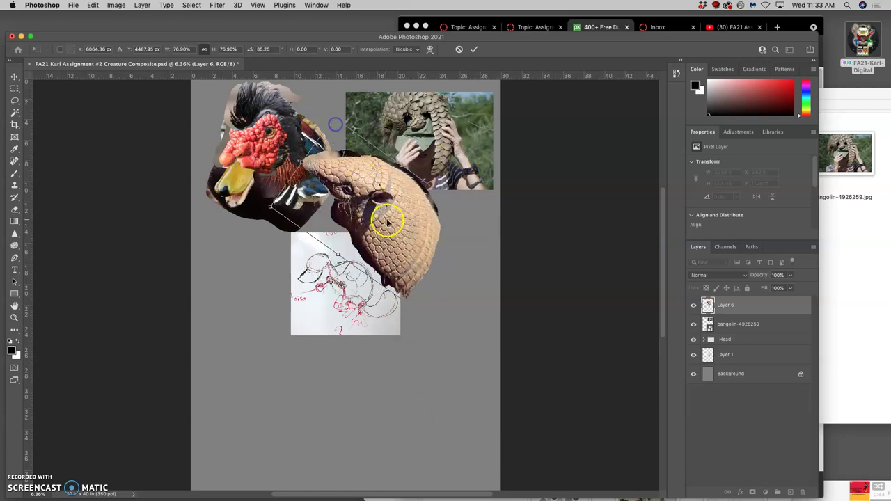
pyautogui.moveTo(384, 221)
pyautogui.mouseDown()
pyautogui.moveTo(339, 189)
pyautogui.moveTo(333, 200)
pyautogui.moveTo(376, 224)
pyautogui.moveTo(417, 279)
pyautogui.moveTo(425, 376)
pyautogui.moveTo(399, 255)
pyautogui.mouseUp()
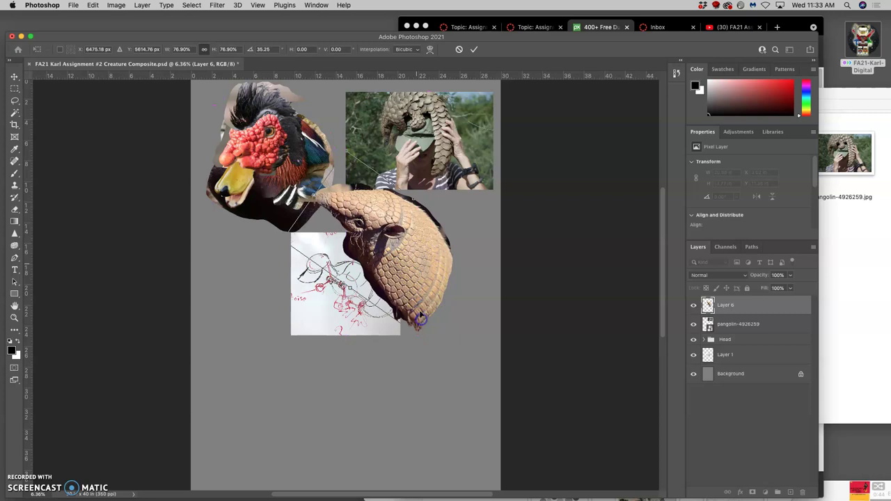
pyautogui.press('Return')
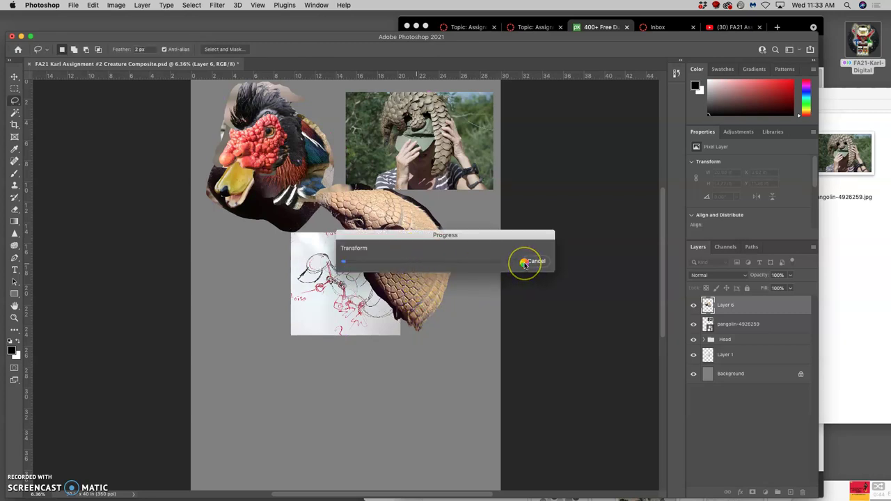
# - Move Layer 6's armadillo shell cutout down to the bottom of the canvas
pyautogui.click(836, 230)
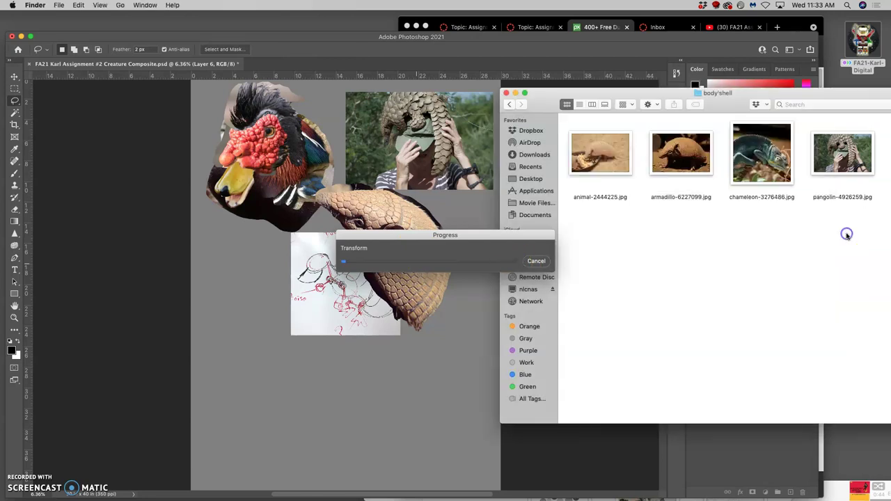
pyautogui.click(770, 159)
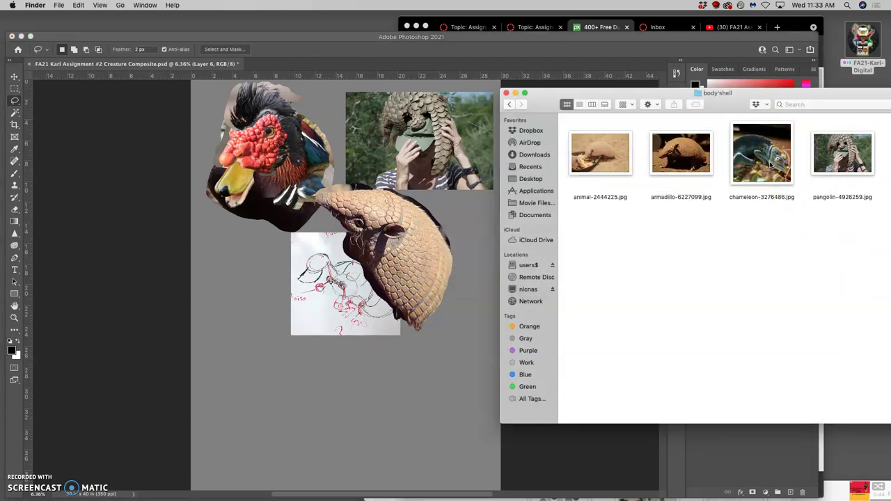
pyautogui.click(413, 253)
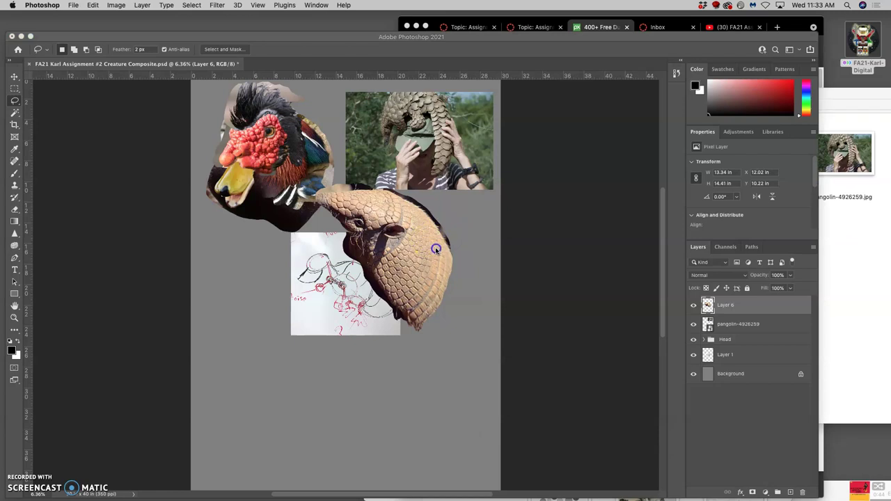
pyautogui.click(14, 76)
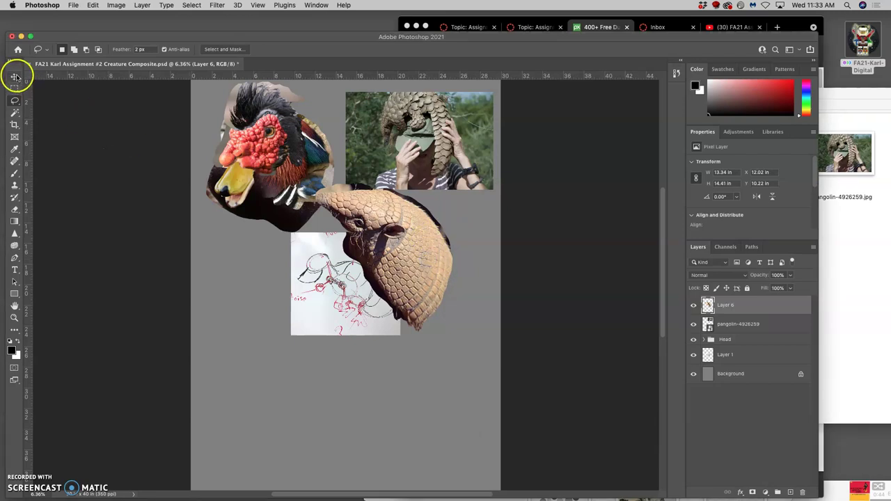
pyautogui.moveTo(355, 204); pyautogui.dragTo(376, 372)
pyautogui.click(856, 237)
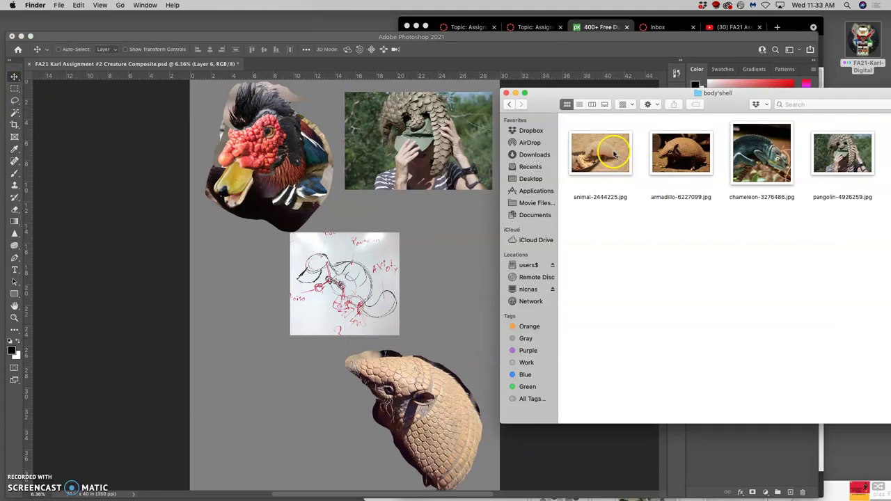
# - Place animal-2444225.jpg, lasso its armadillo body and copy it onto new Layer 7
pyautogui.moveTo(615, 155); pyautogui.dragTo(404, 268)
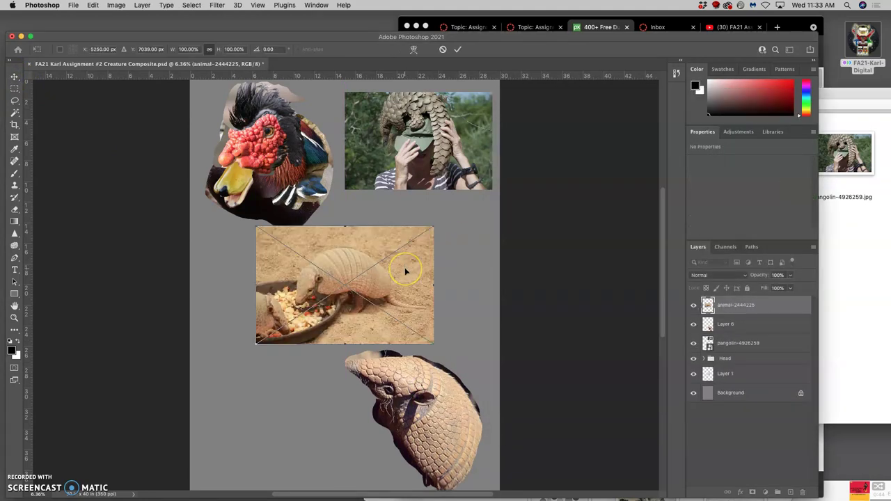
pyautogui.press('Return')
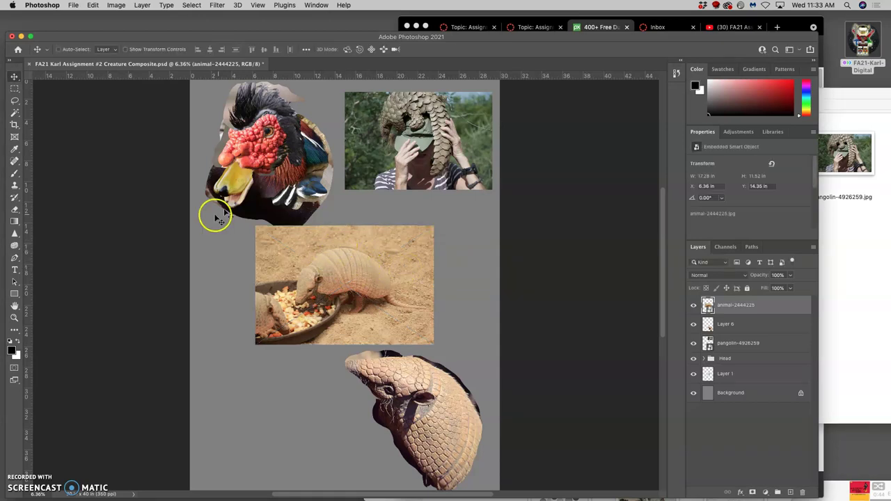
pyautogui.click(14, 101)
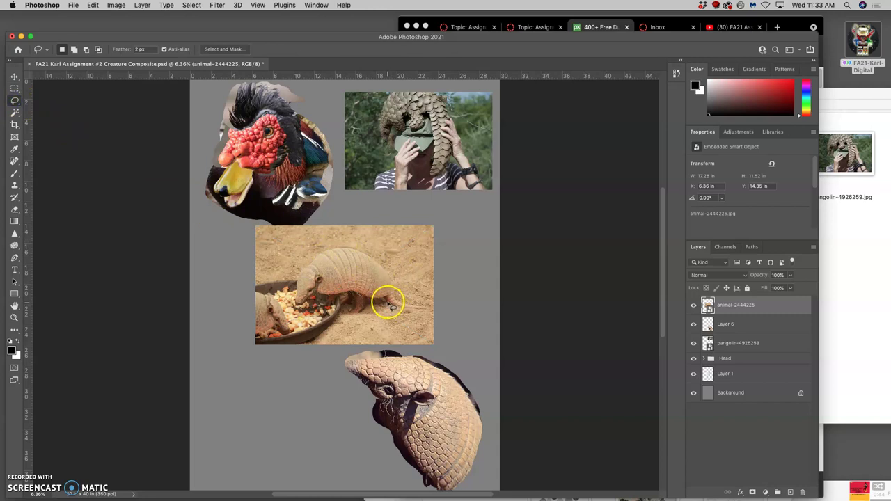
pyautogui.moveTo(389, 304); pyautogui.dragTo(373, 306)
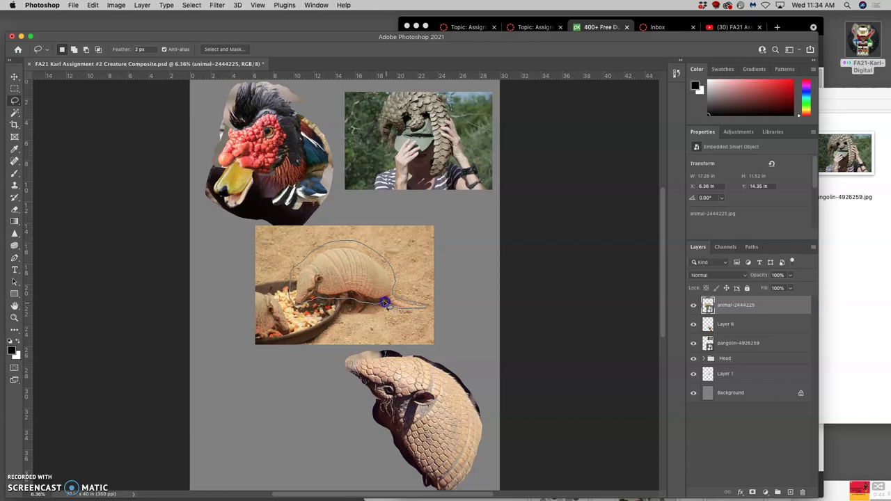
pyautogui.moveTo(386, 307); pyautogui.dragTo(385, 307)
pyautogui.press('super+j')
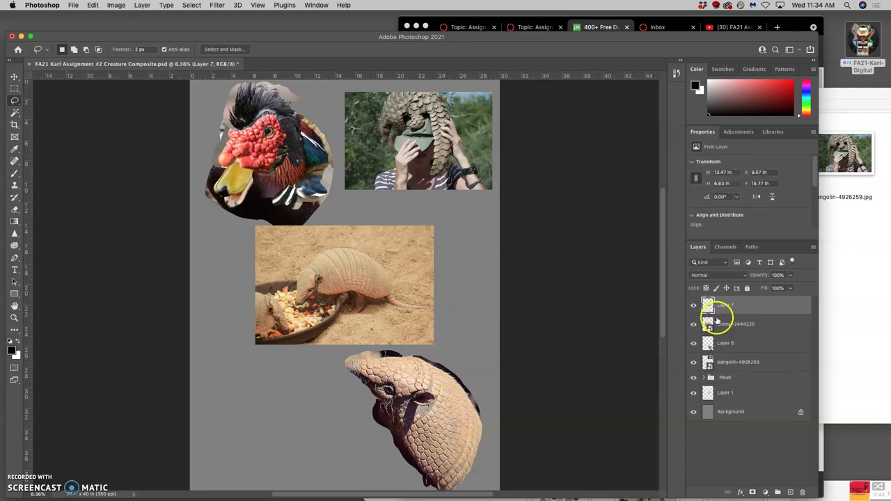
# - Delete the animal-2444225 photo layer and rotate the lower Layer 6 shell about −18.56°
pyautogui.click(722, 328)
pyautogui.press('Delete')
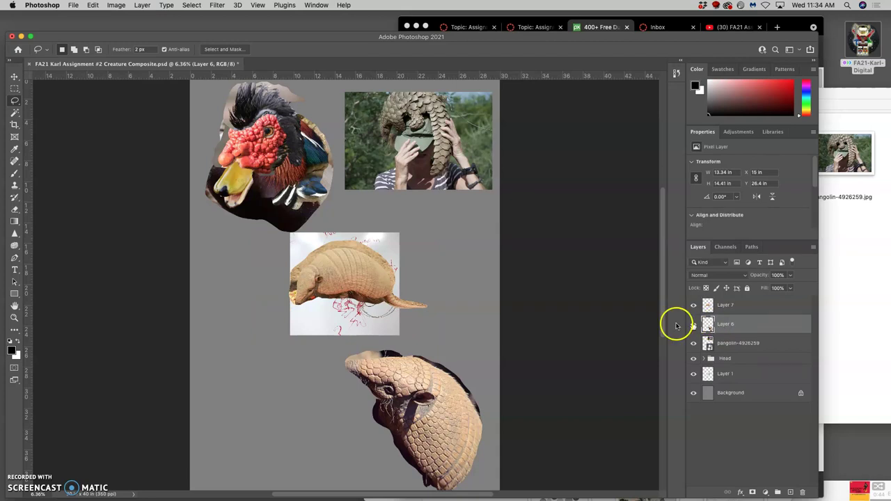
pyautogui.click(13, 77)
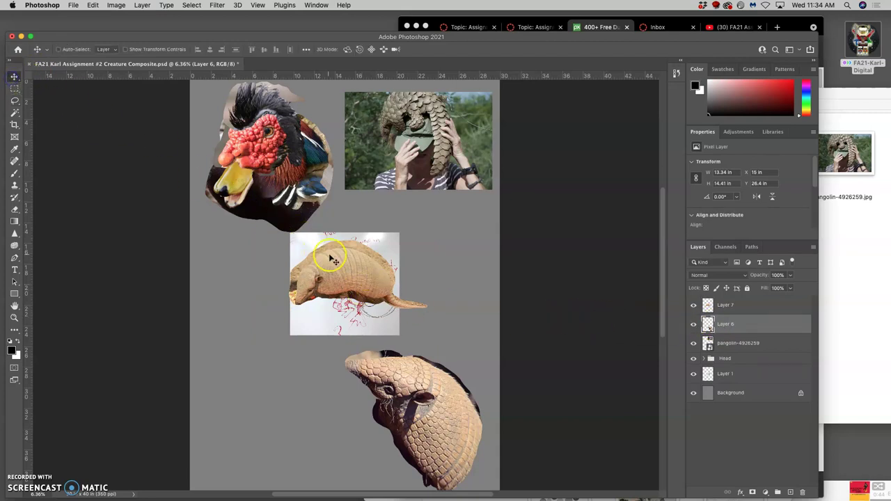
pyautogui.click(355, 265)
pyautogui.press('super+t')
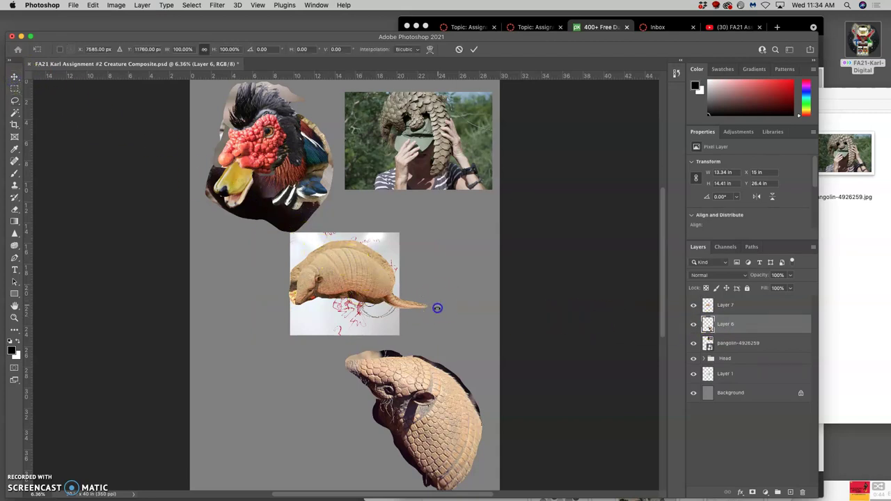
pyautogui.moveTo(436, 306); pyautogui.dragTo(405, 346)
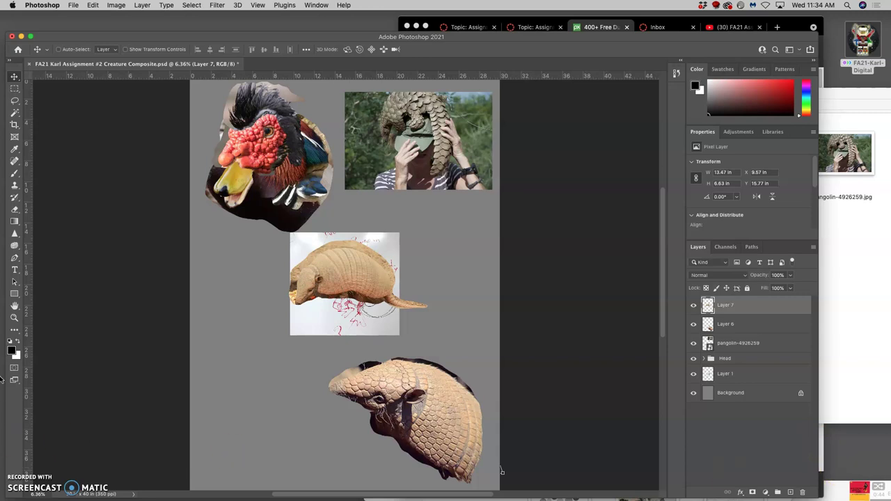
pyautogui.moveTo(2, 376)
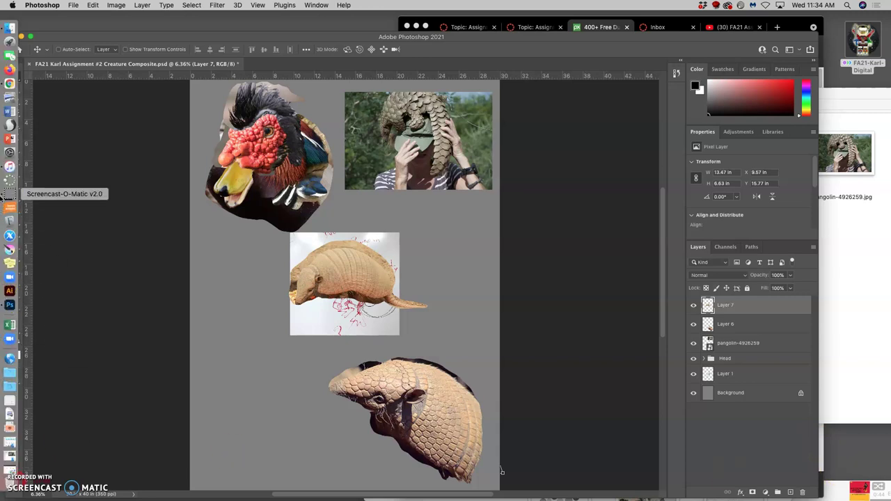
# - Quit iTunes, then rotate Layer 7's armadillo about 37.5° onto the sketch's upper right
pyautogui.rightClick(10, 167)
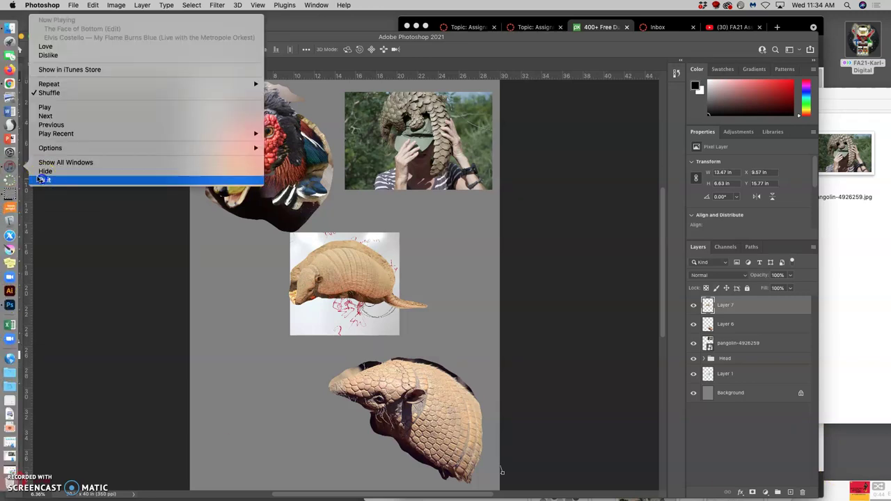
pyautogui.click(42, 179)
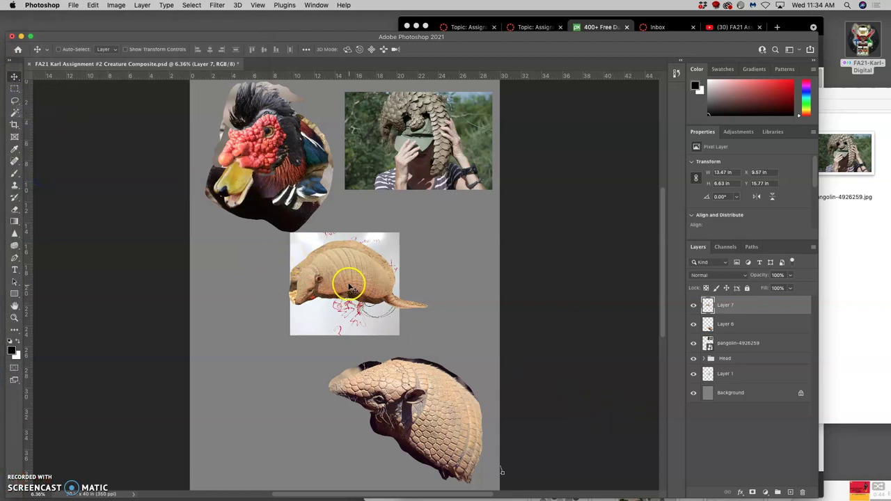
pyautogui.moveTo(350, 285); pyautogui.dragTo(379, 282)
pyautogui.hotkey('ctrl', 't')
pyautogui.moveTo(463, 311); pyautogui.dragTo(418, 351)
pyautogui.moveTo(373, 278); pyautogui.dragTo(408, 260)
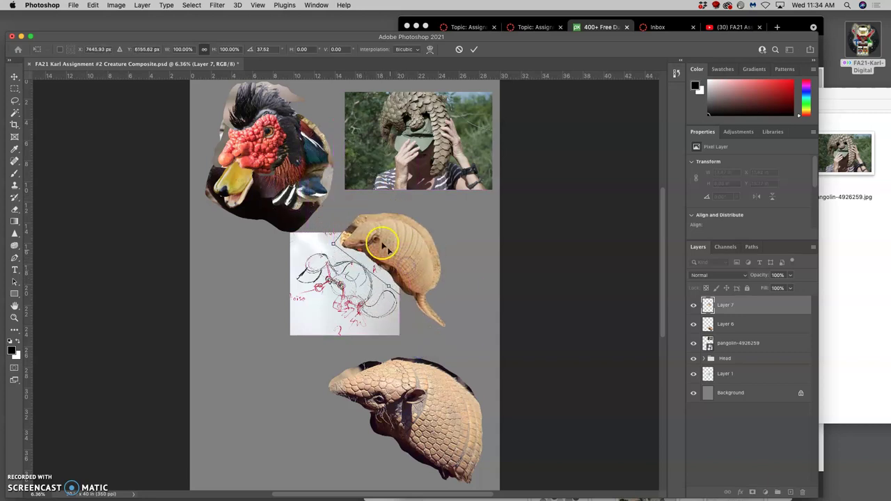
pyautogui.click(385, 253)
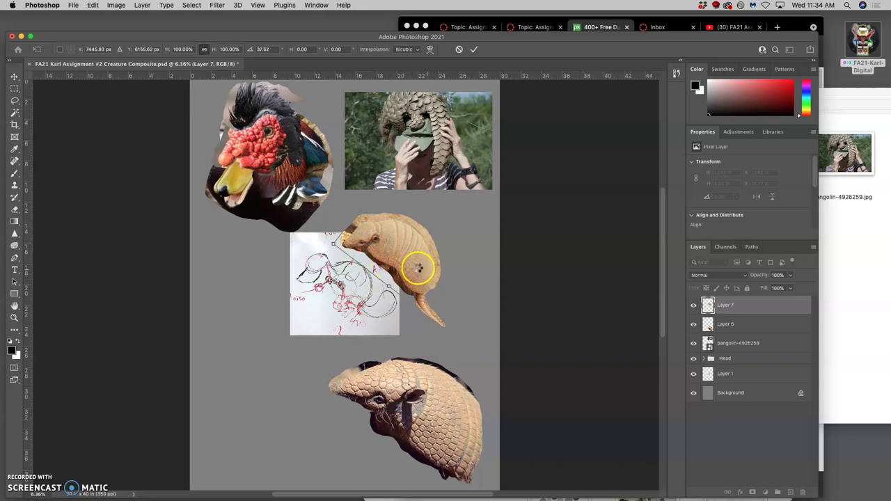
pyautogui.press('Return')
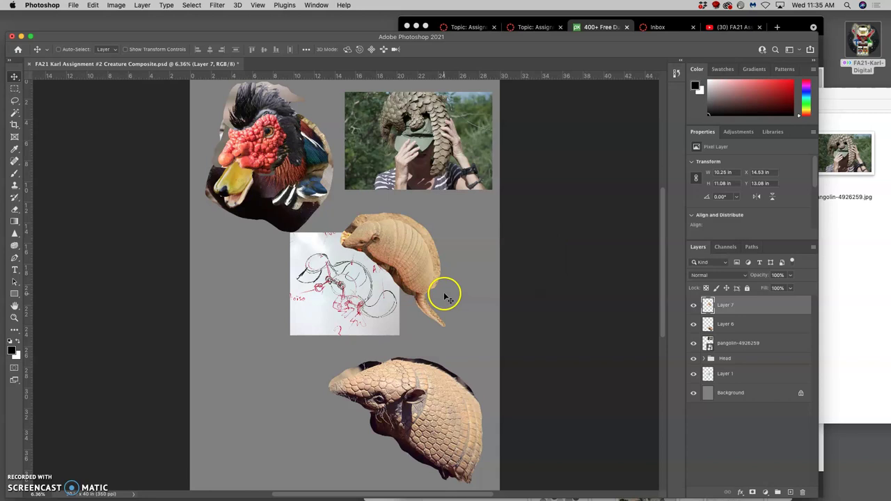
# - Apply Auto Tone to the Layer 7 armadillo and reposition it over the sketch
pyautogui.click(866, 318)
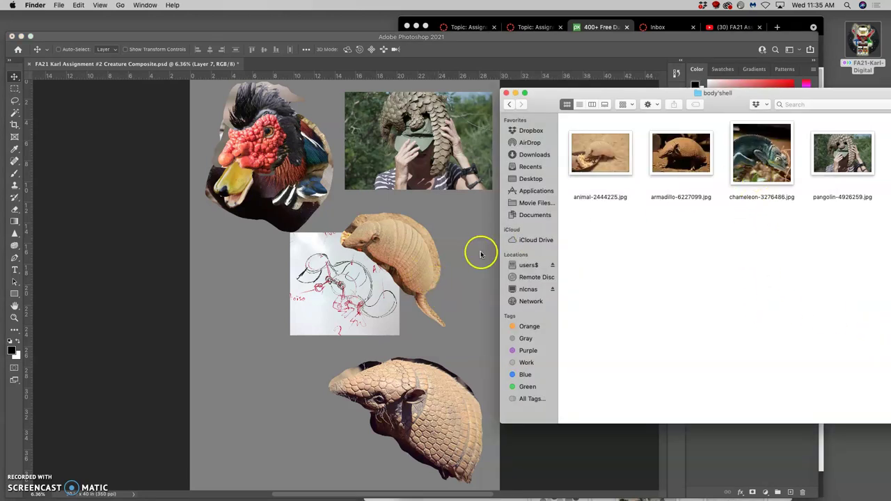
pyautogui.click(416, 253)
pyautogui.click(116, 7)
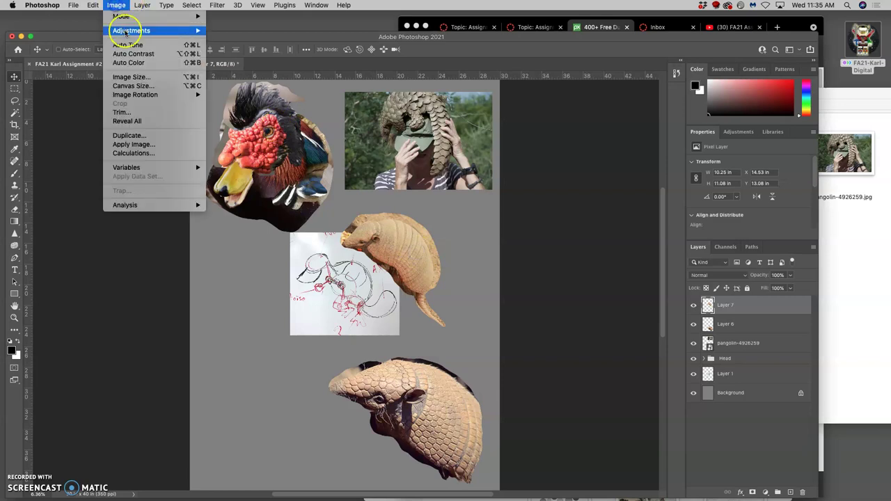
pyautogui.moveTo(131, 30)
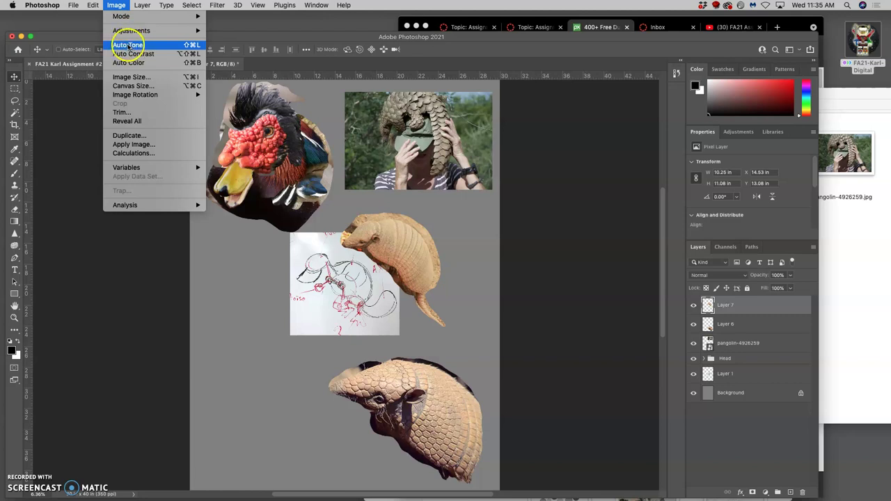
pyautogui.click(128, 44)
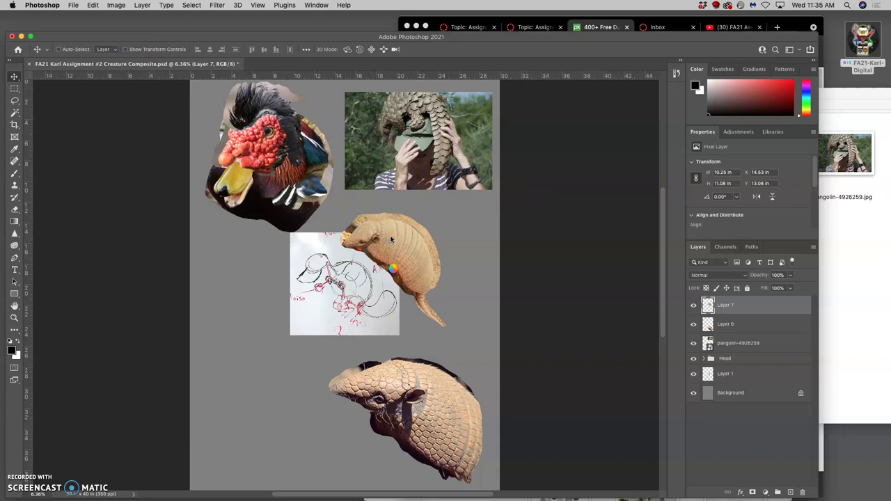
pyautogui.moveTo(394, 268)
pyautogui.mouseDown()
pyautogui.moveTo(374, 249)
pyautogui.moveTo(420, 278)
pyautogui.mouseUp()
pyautogui.moveTo(423, 280); pyautogui.dragTo(418, 252)
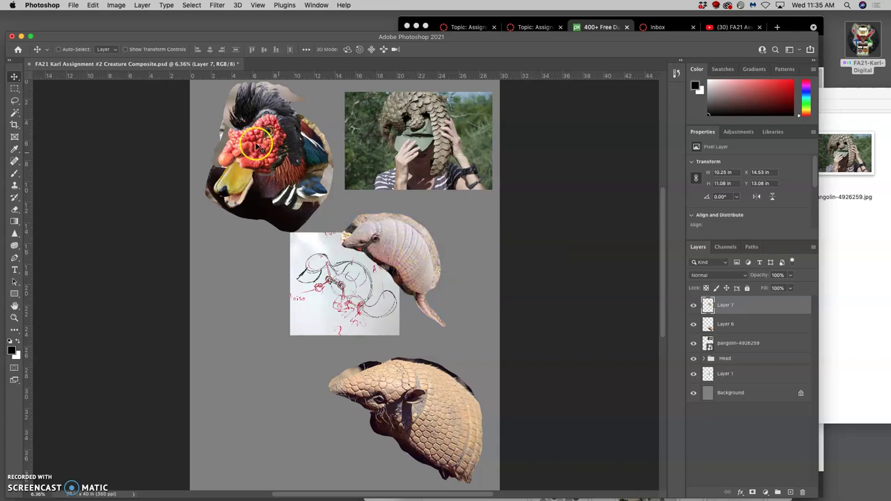
# - Save the Assignment #2 Creature Composite PSD, then browse the Image adjustment commands
pyautogui.press('super+s')
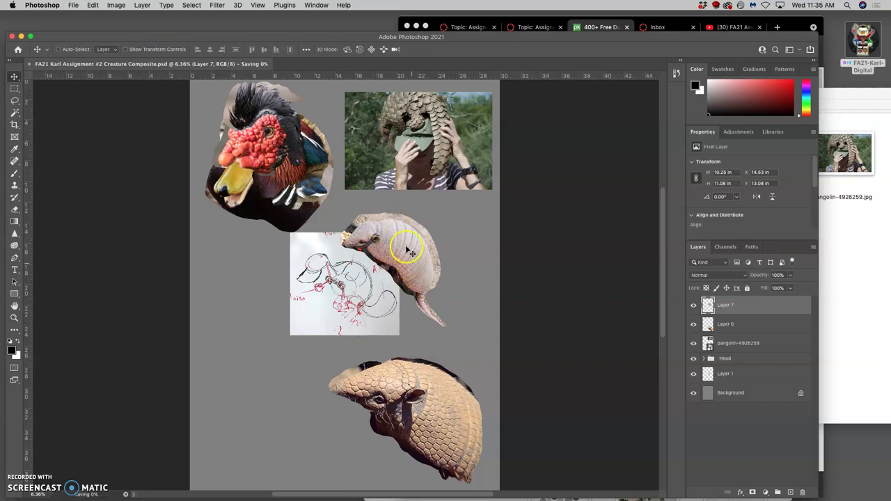
pyautogui.click(116, 5)
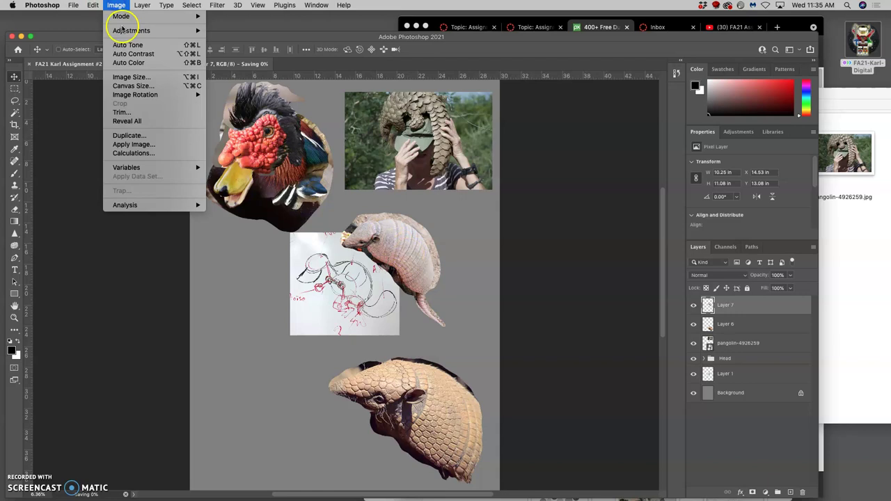
pyautogui.moveTo(183, 32)
pyautogui.click(227, 31)
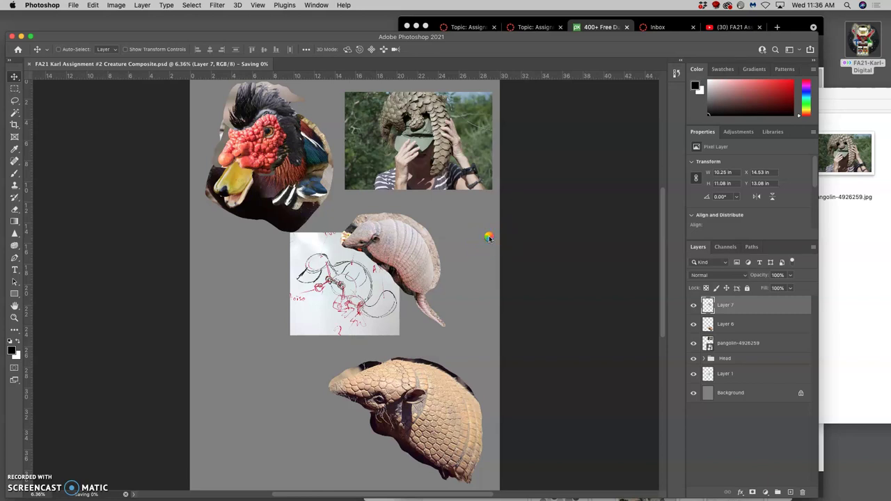
# - Apply Levels to the Layer 7 armadillo: input 25 / 0.93 / 246, output 3–246
pyautogui.press('super+l')
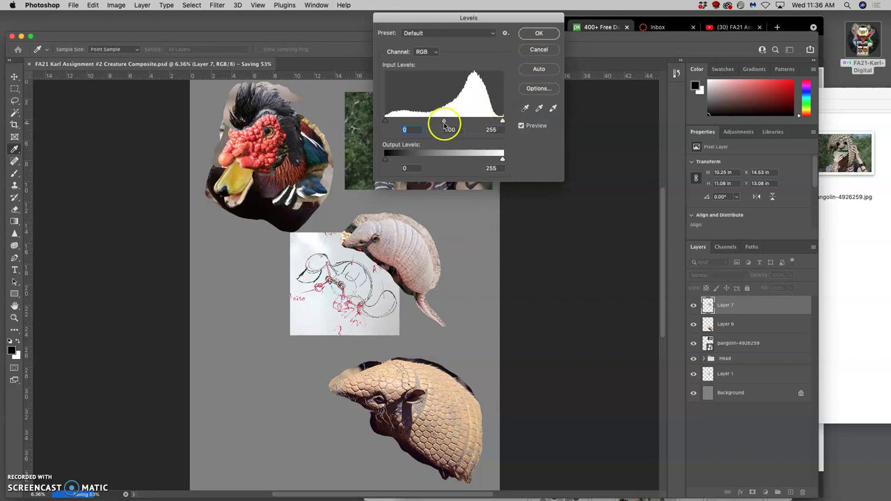
pyautogui.click(386, 124)
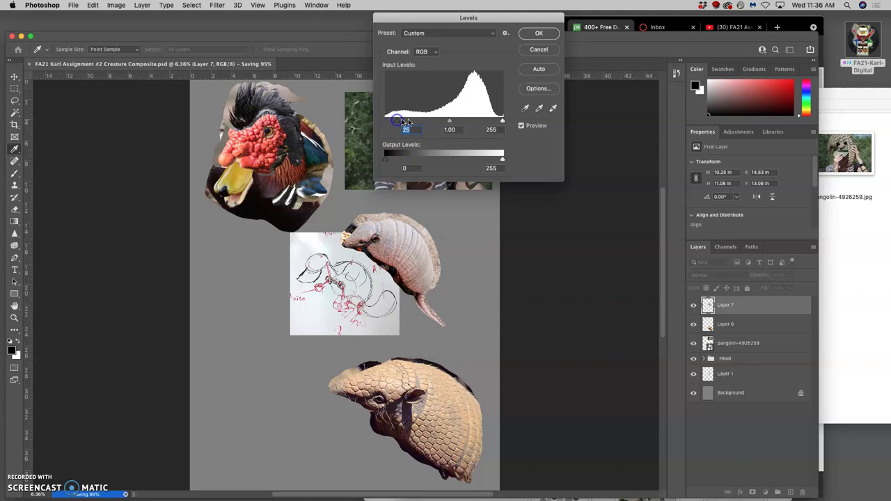
pyautogui.moveTo(502, 121); pyautogui.dragTo(451, 123)
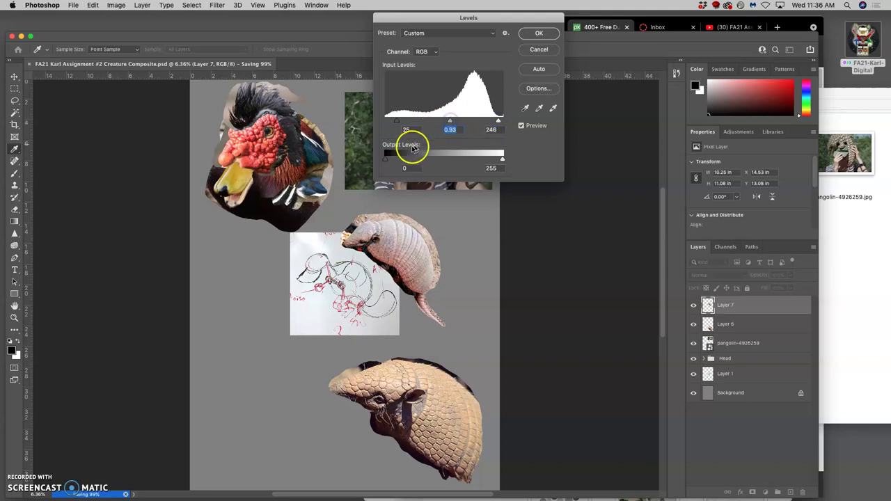
pyautogui.moveTo(385, 159)
pyautogui.mouseDown()
pyautogui.moveTo(402, 159)
pyautogui.moveTo(391, 159)
pyautogui.mouseUp()
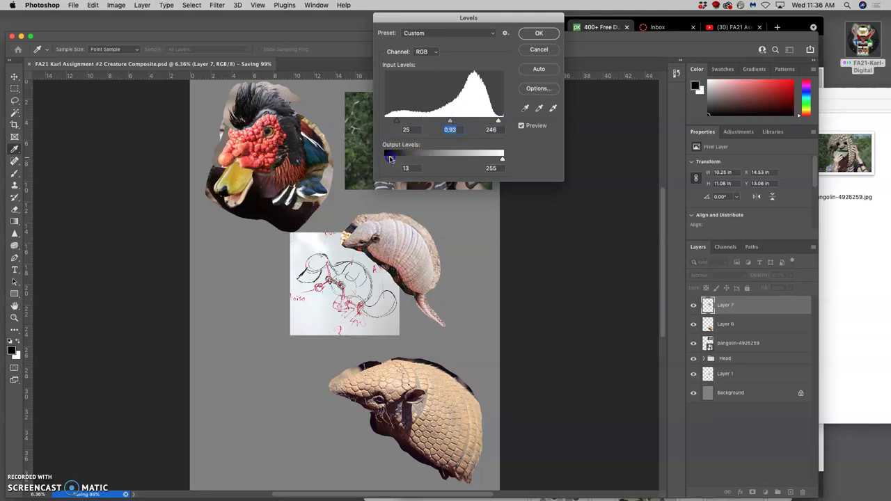
pyautogui.moveTo(499, 155); pyautogui.dragTo(492, 159)
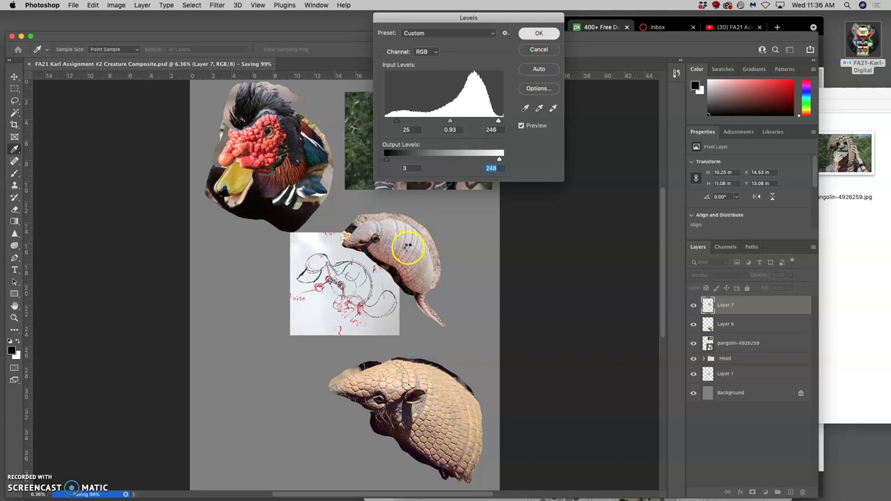
pyautogui.press('Return')
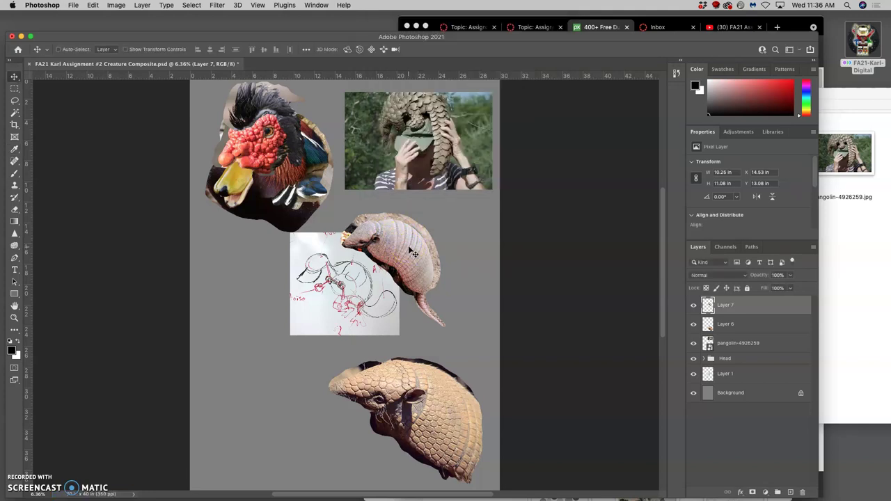
# - Lasso the lower armadillo's head and chest shell on Layer 6 and copy them to a new layer
pyautogui.moveTo(413, 253)
pyautogui.mouseDown()
pyautogui.moveTo(412, 245)
pyautogui.moveTo(400, 257)
pyautogui.mouseUp()
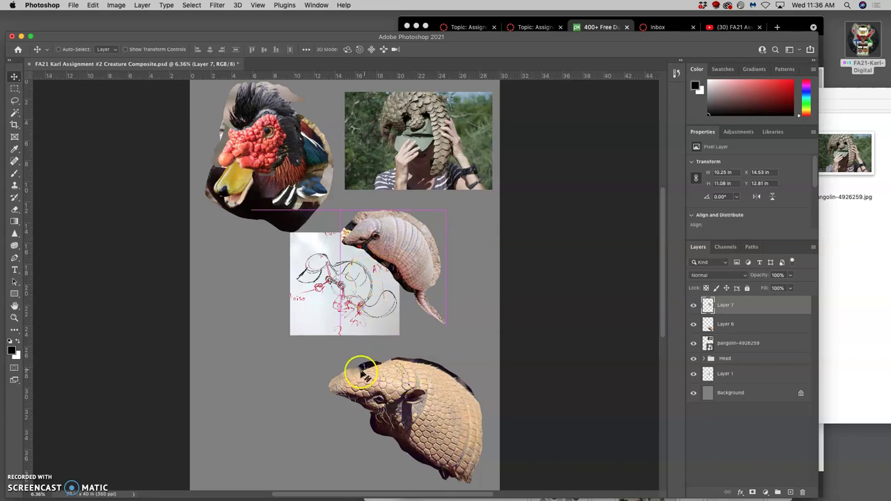
pyautogui.click(736, 324)
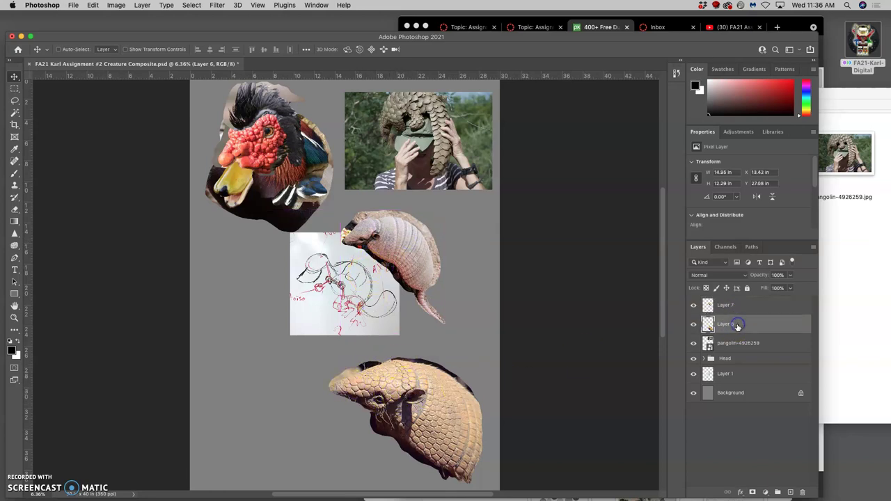
pyautogui.click(14, 101)
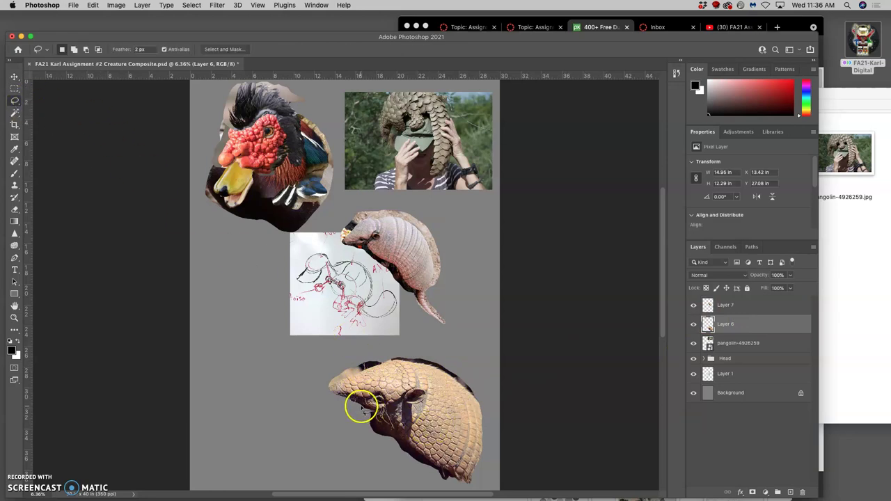
pyautogui.moveTo(362, 406); pyautogui.dragTo(361, 406)
pyautogui.moveTo(402, 414); pyautogui.dragTo(414, 392)
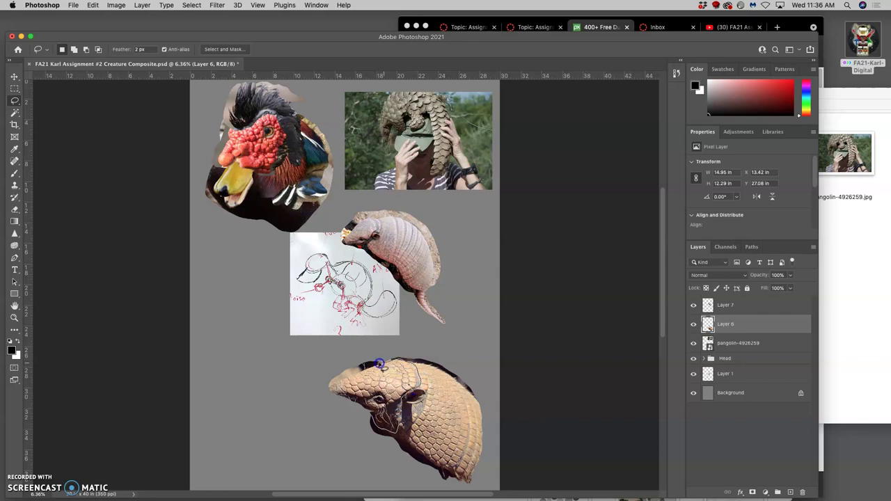
pyautogui.moveTo(353, 372); pyautogui.dragTo(333, 383)
pyautogui.moveTo(333, 384)
pyautogui.mouseDown()
pyautogui.moveTo(367, 414)
pyautogui.moveTo(390, 418)
pyautogui.mouseUp()
pyautogui.hotkey('ctrl', 'j')
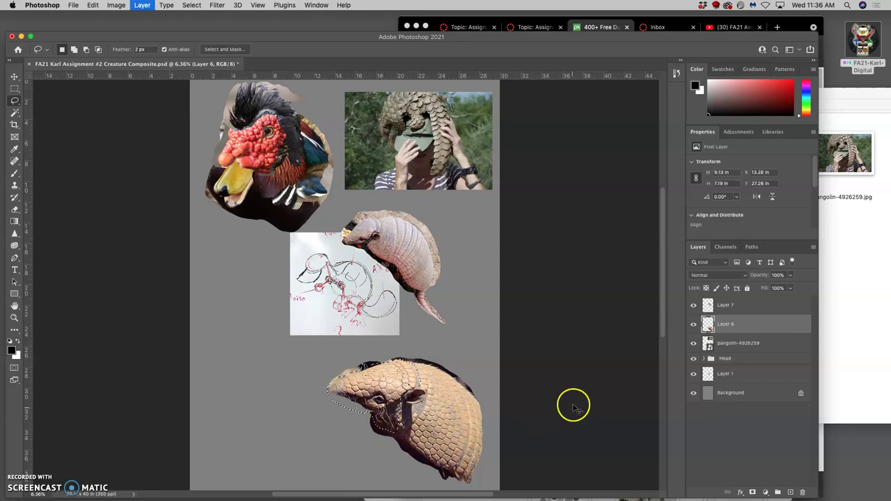
# - Delete the original Layer 6 and apply Auto Tone to the new Layer 8 head piece
pyautogui.click(728, 344)
pyautogui.press('Delete')
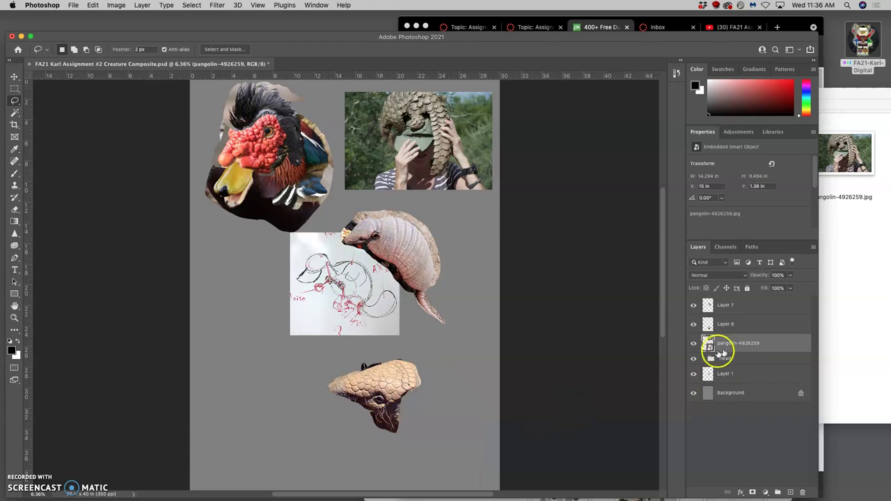
pyautogui.click(724, 325)
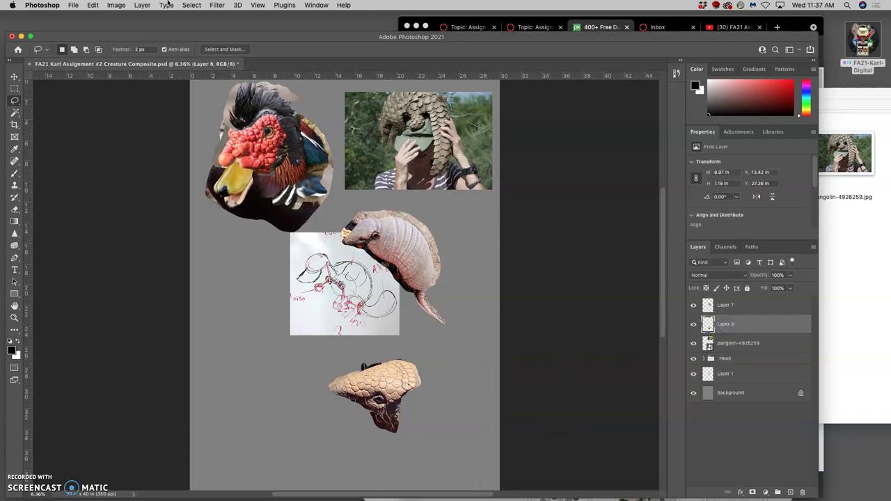
pyautogui.click(115, 5)
pyautogui.click(137, 46)
# - Move the Layer 8 head piece onto the sketch and scale it down slightly
pyautogui.click(15, 78)
pyautogui.moveTo(381, 358)
pyautogui.mouseDown()
pyautogui.moveTo(347, 321)
pyautogui.moveTo(354, 336)
pyautogui.moveTo(370, 302)
pyautogui.moveTo(302, 295)
pyautogui.moveTo(294, 321)
pyautogui.moveTo(330, 312)
pyautogui.moveTo(342, 281)
pyautogui.moveTo(351, 276)
pyautogui.moveTo(352, 283)
pyautogui.mouseUp()
pyautogui.press('super+t')
pyautogui.click(369, 335)
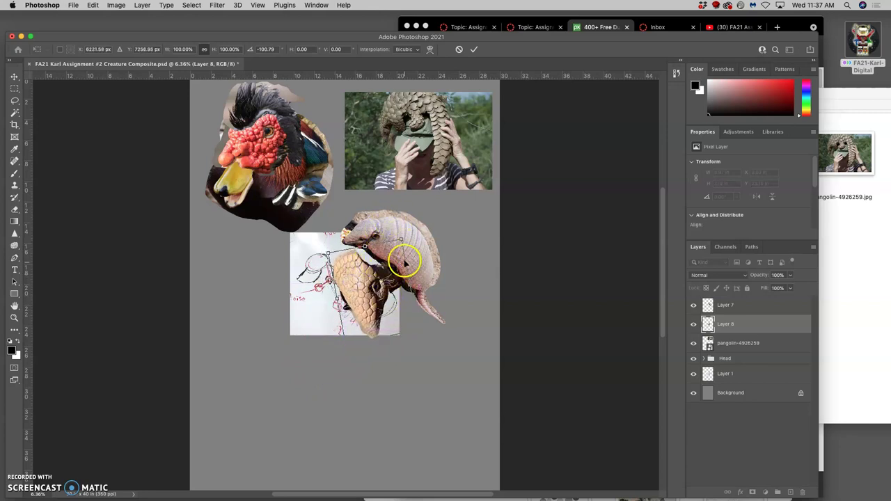
pyautogui.moveTo(418, 328); pyautogui.dragTo(407, 312)
# - Warp the head piece into a rounder, compact curl over the sketch's lower portion
pyautogui.rightClick(370, 295)
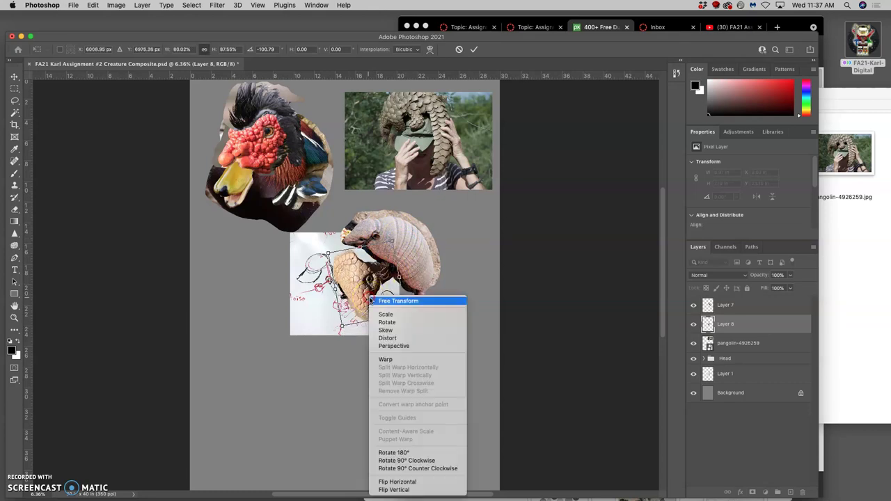
pyautogui.click(385, 355)
pyautogui.moveTo(355, 321); pyautogui.dragTo(366, 312)
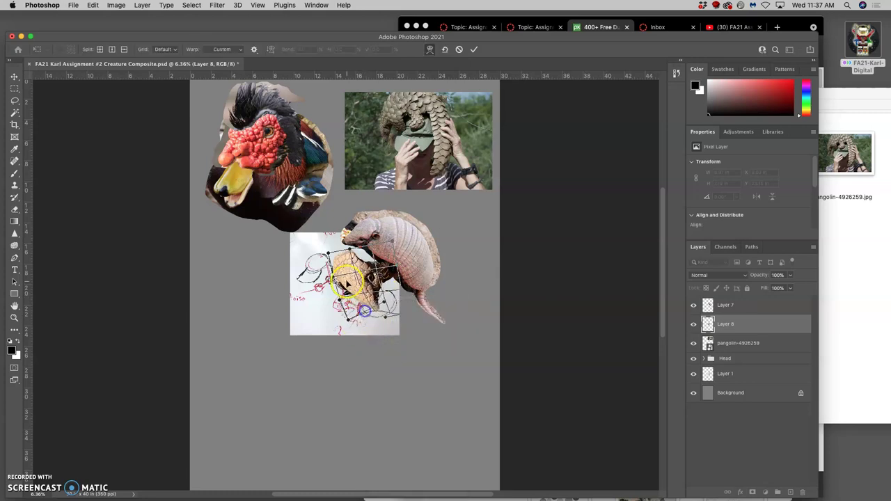
pyautogui.moveTo(341, 282); pyautogui.dragTo(366, 271)
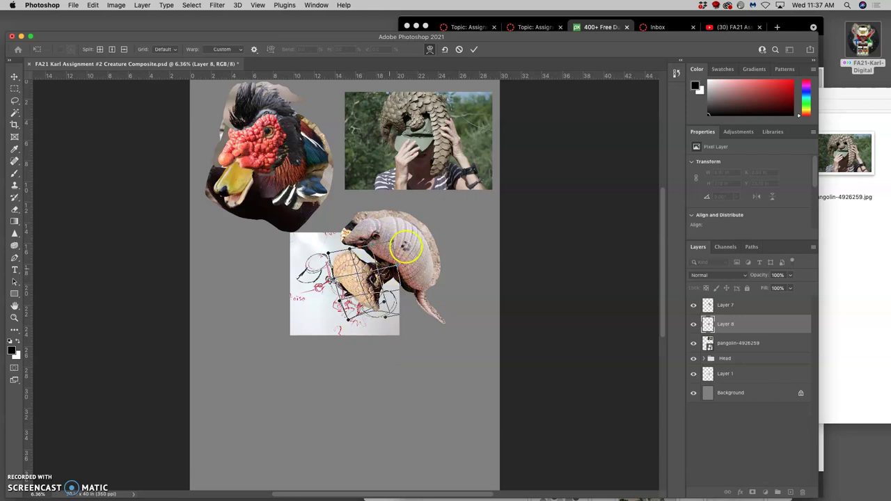
pyautogui.press('Return')
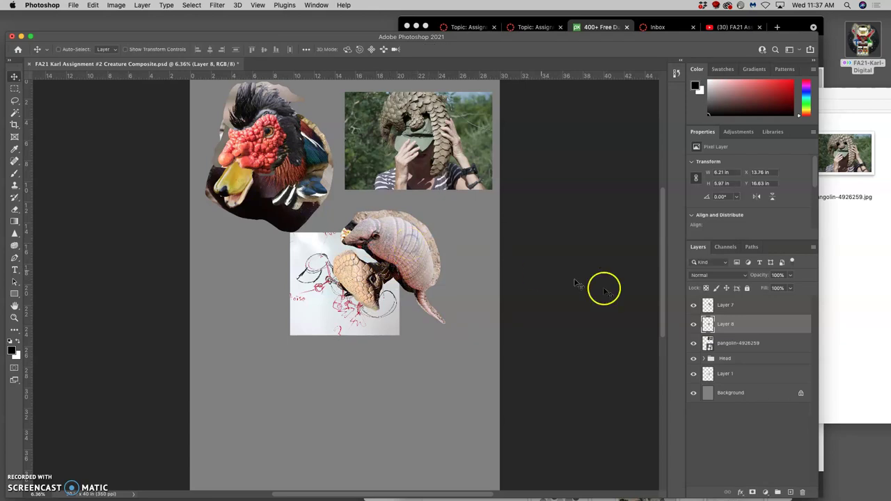
pyautogui.click(725, 305)
# - Warp Layer 7's shell, head and tail so the armadillo arches tightly over the sketch
pyautogui.hotkey('ctrl', 't')
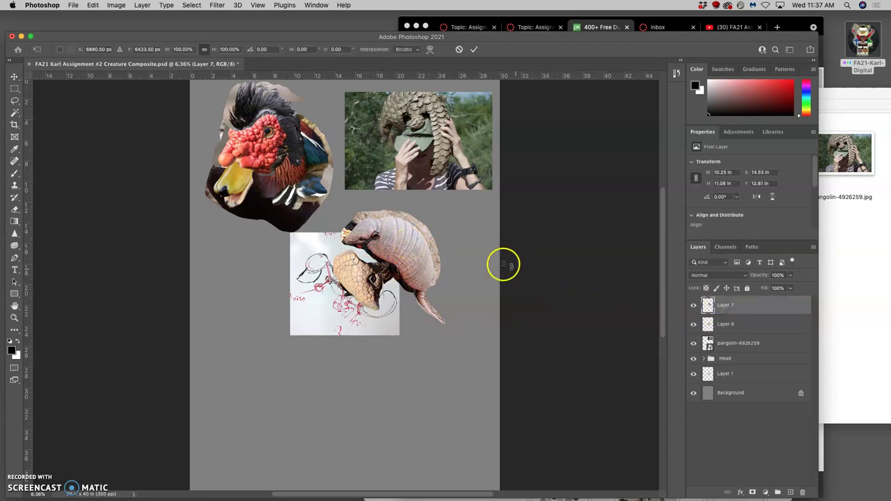
pyautogui.rightClick(426, 259)
pyautogui.click(446, 322)
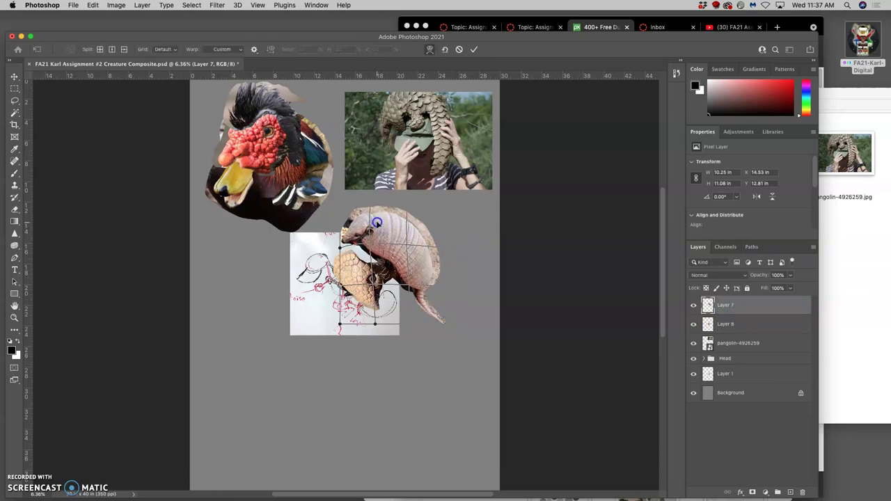
pyautogui.moveTo(425, 259); pyautogui.dragTo(424, 263)
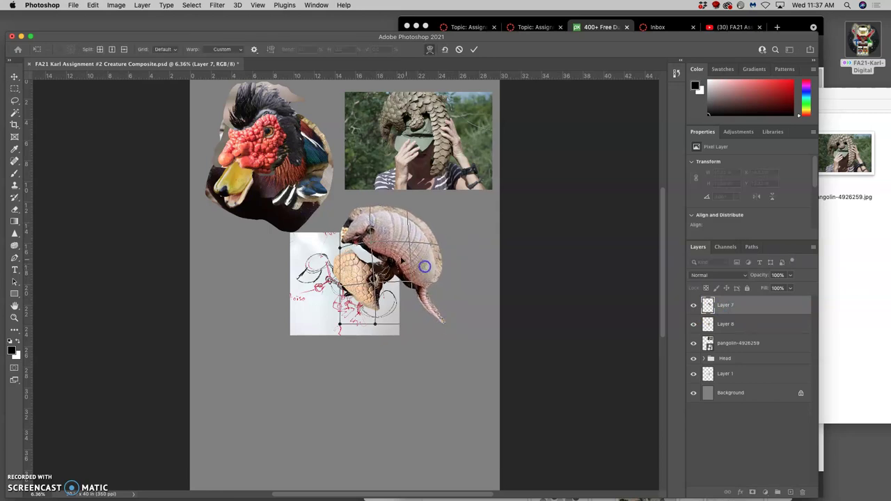
pyautogui.moveTo(354, 238); pyautogui.dragTo(359, 240)
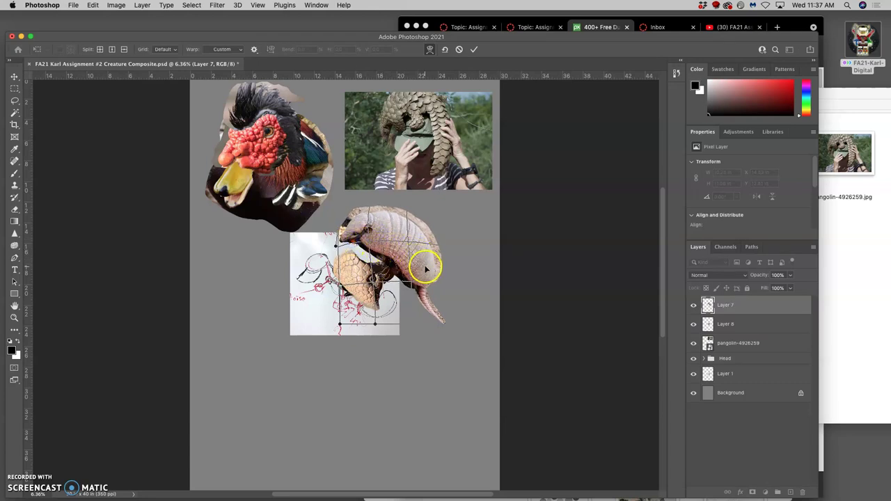
pyautogui.moveTo(430, 272); pyautogui.dragTo(424, 309)
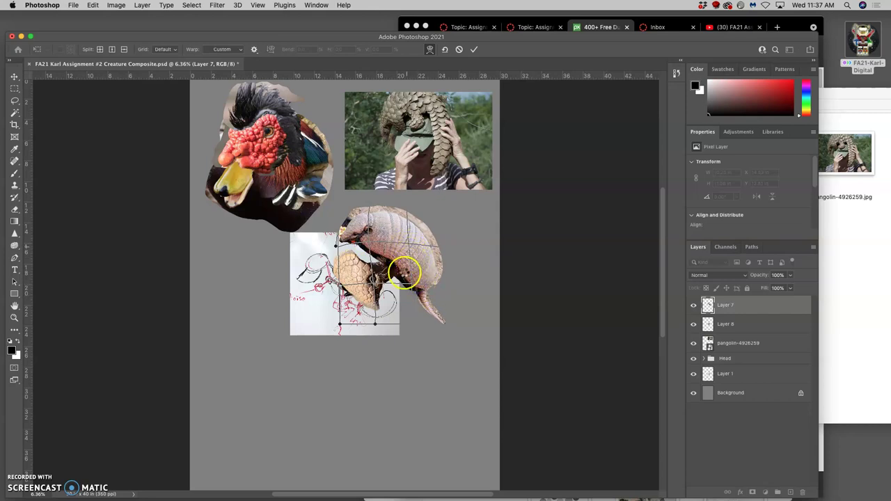
pyautogui.press('Return')
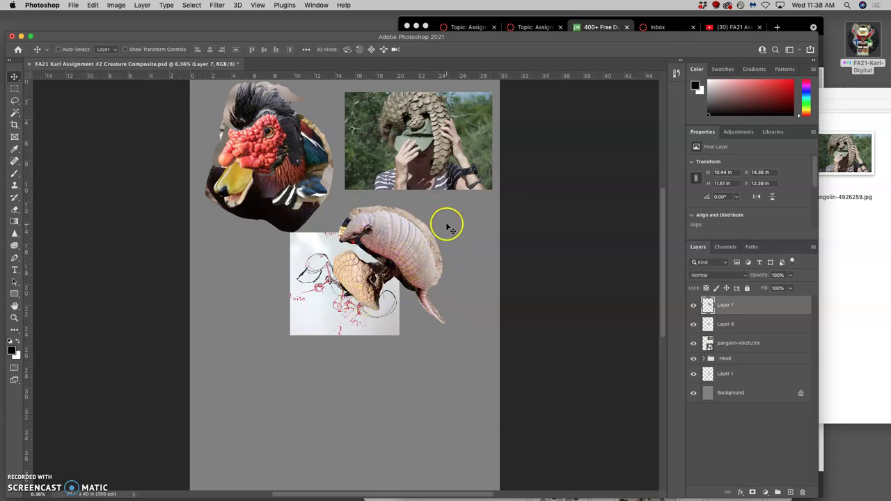
pyautogui.press('super+t')
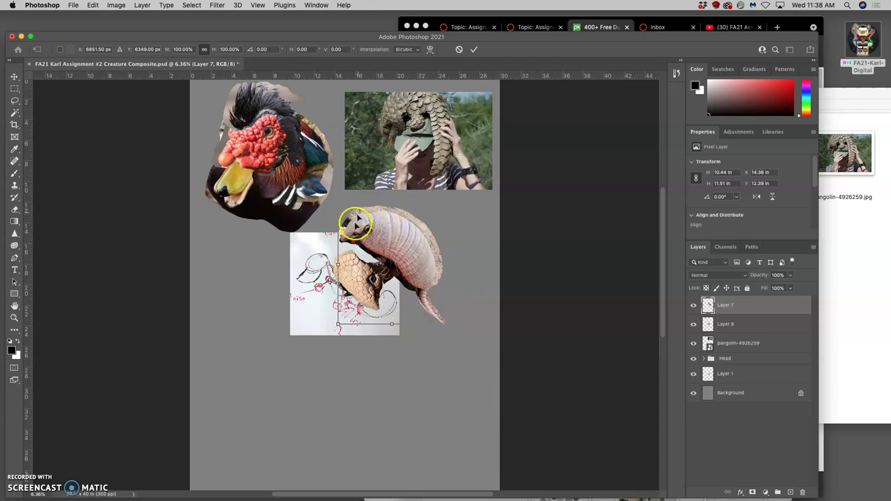
pyautogui.press('Return')
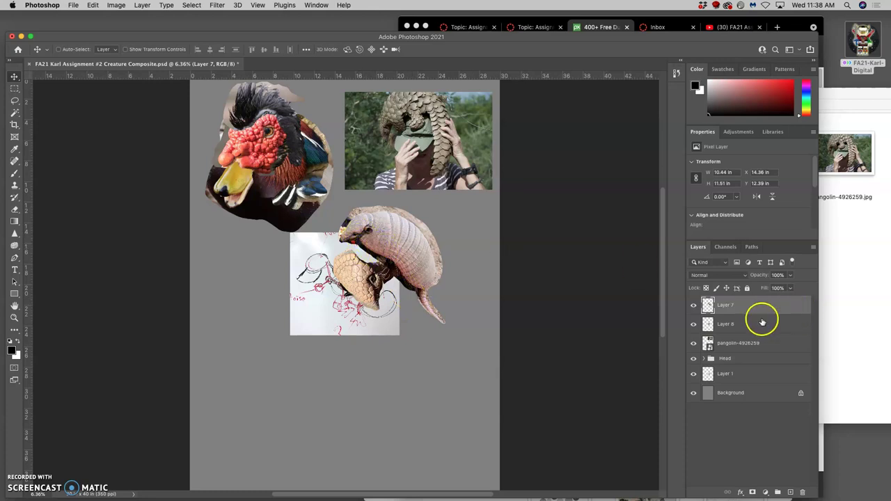
# - Place the chameleon-3276486 photo from Finder into the composite
pyautogui.click(854, 246)
pyautogui.moveTo(762, 152); pyautogui.dragTo(439, 367)
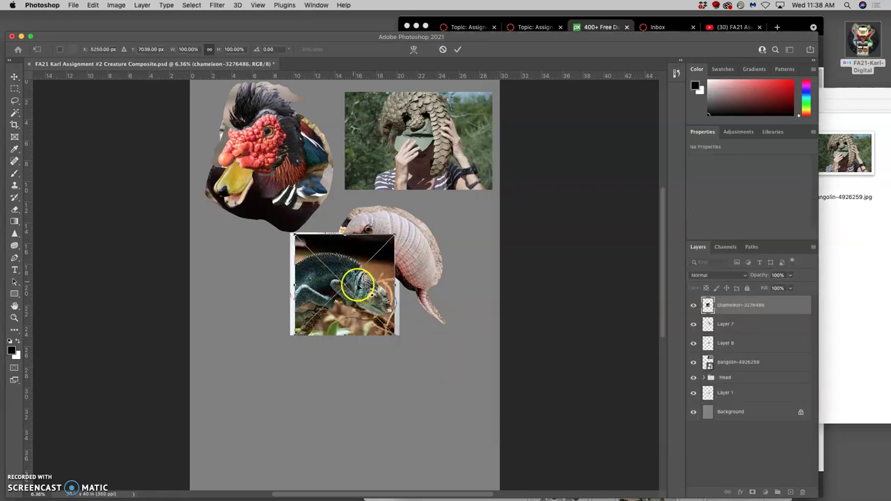
pyautogui.press('Return')
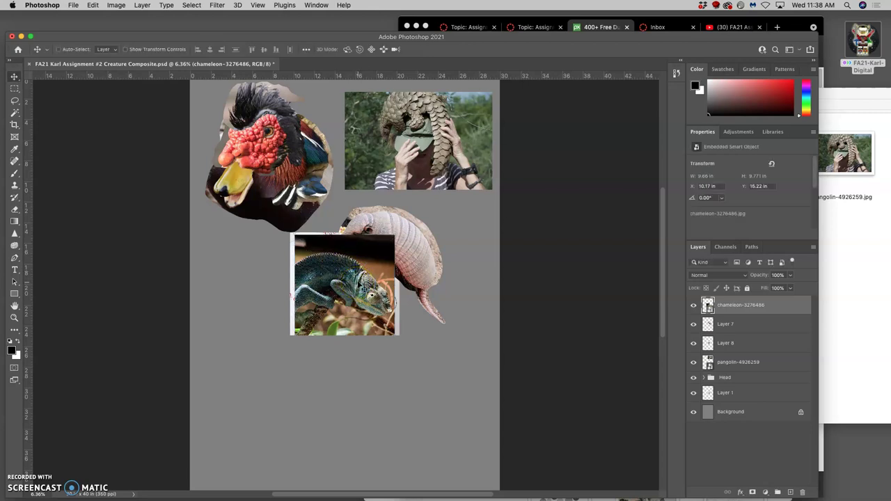
# - Lasso the chameleon's crest spines and copy them onto new Layer 9
pyautogui.click(15, 103)
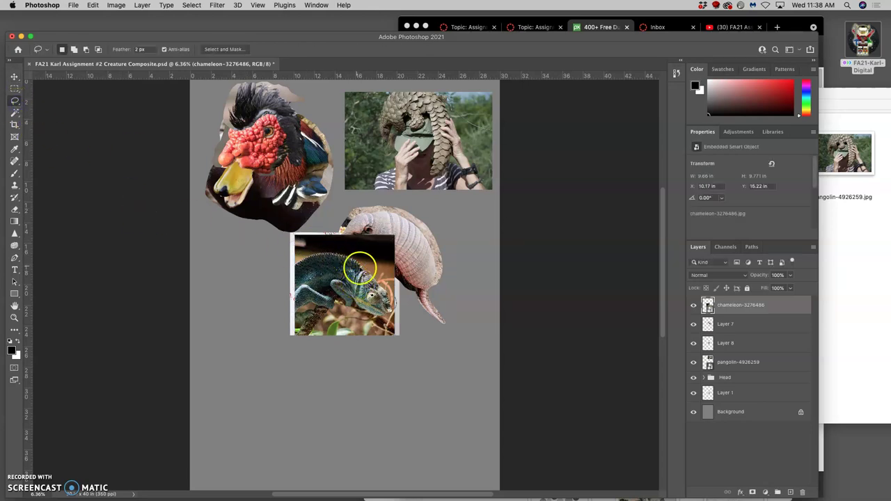
pyautogui.moveTo(375, 288); pyautogui.dragTo(373, 289)
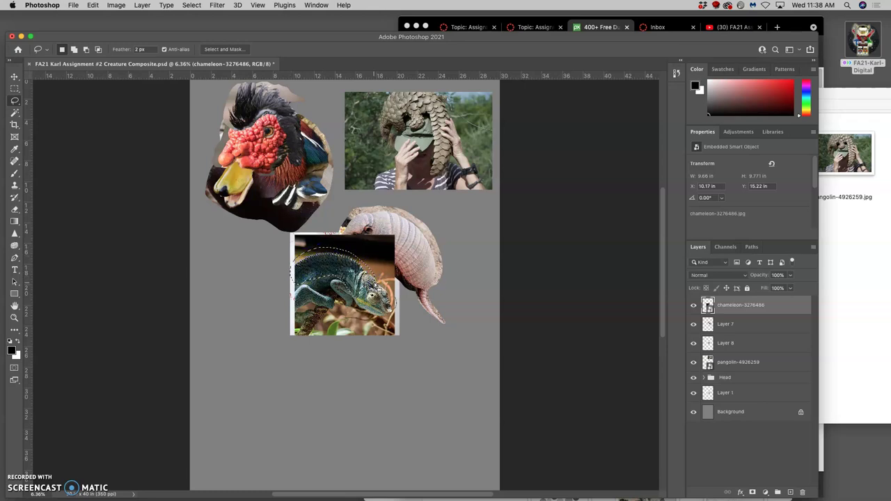
pyautogui.hotkey('ctrl', 'j')
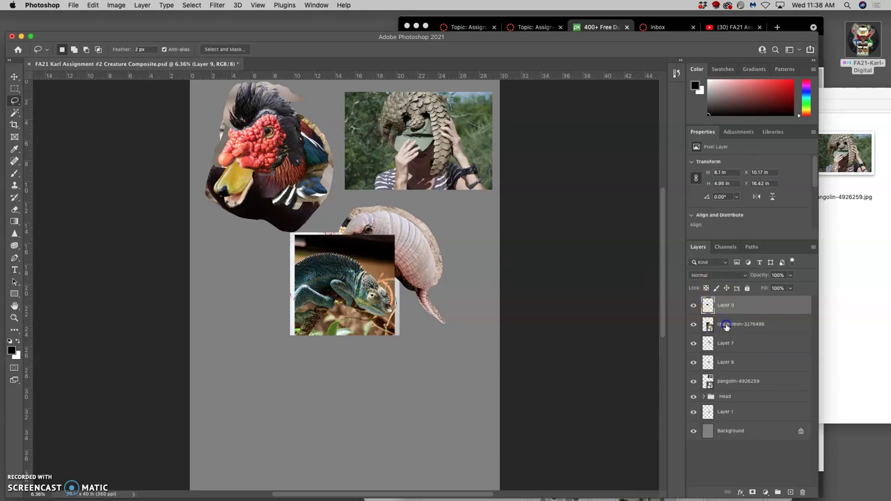